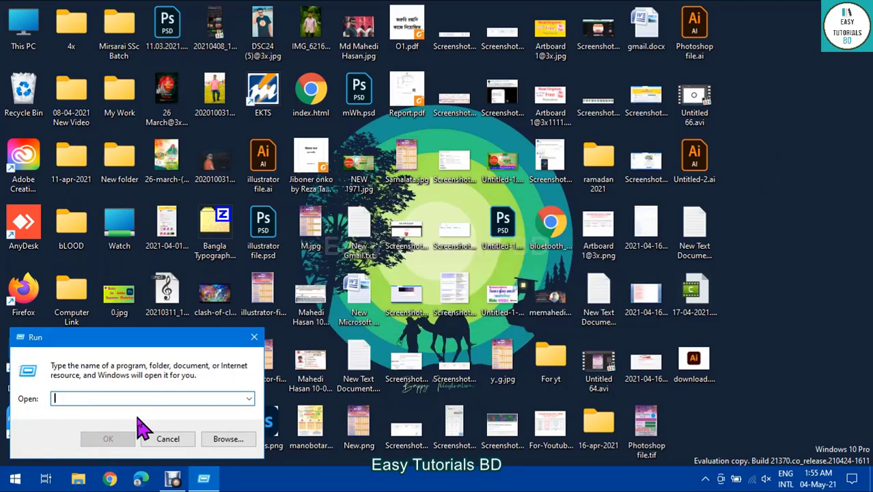
Open the Windows Temp folder by running "temp", grant access to the folder, and dismiss the Microsoft Edge notification
type("temp")
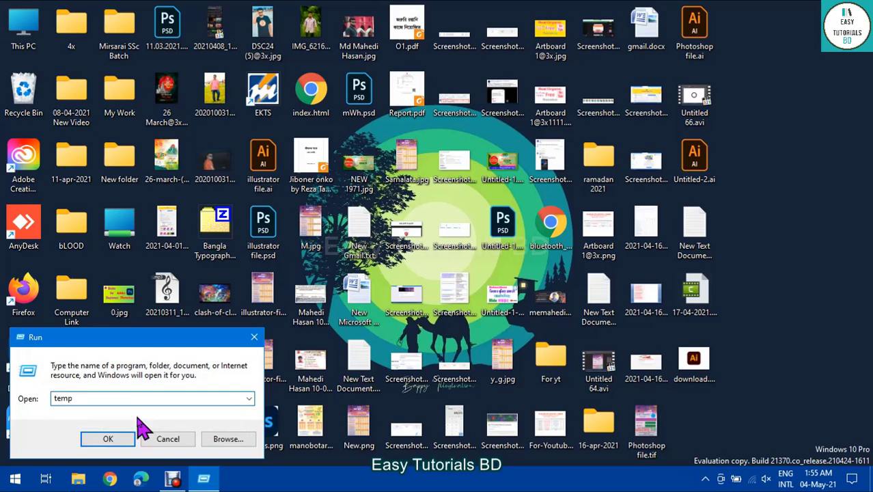
key("Return")
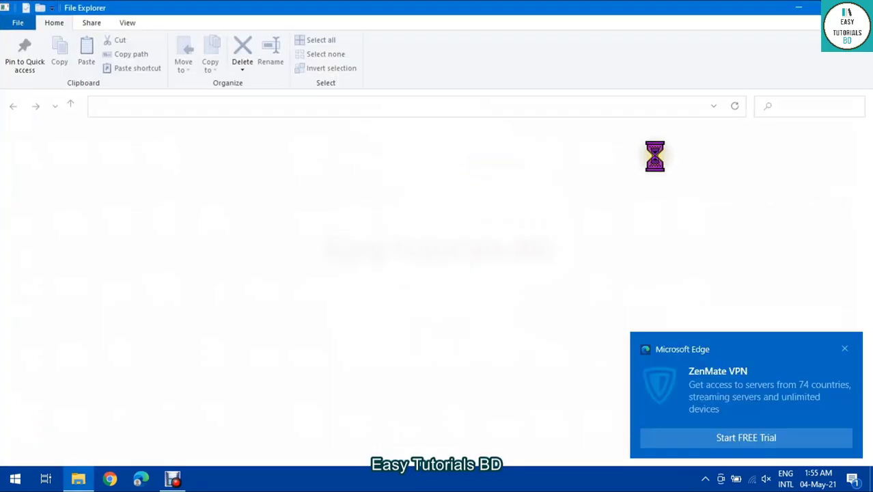
left_click(452, 256)
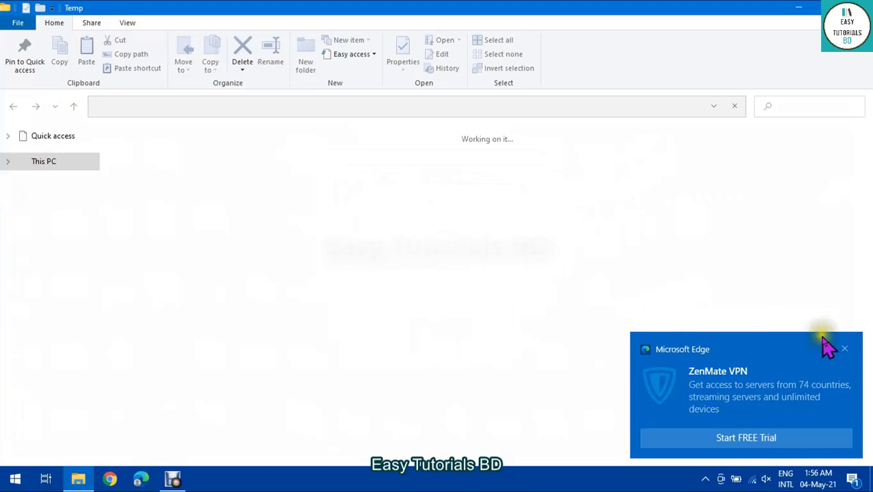
left_click(845, 349)
key("ctrl+a")
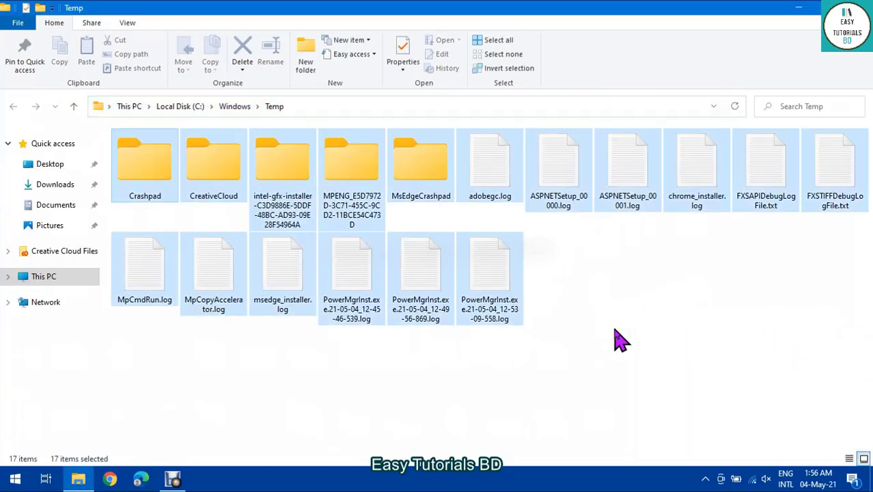
left_click(382, 378)
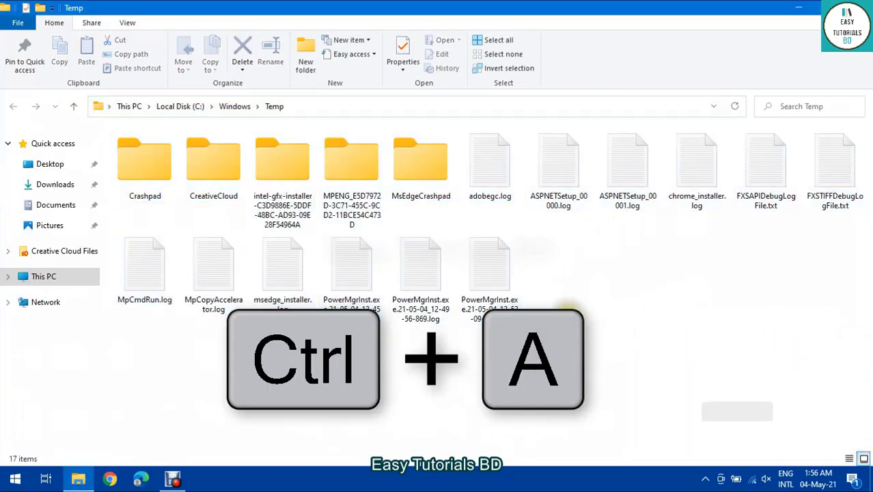
left_click_drag(572, 310, 127, 189)
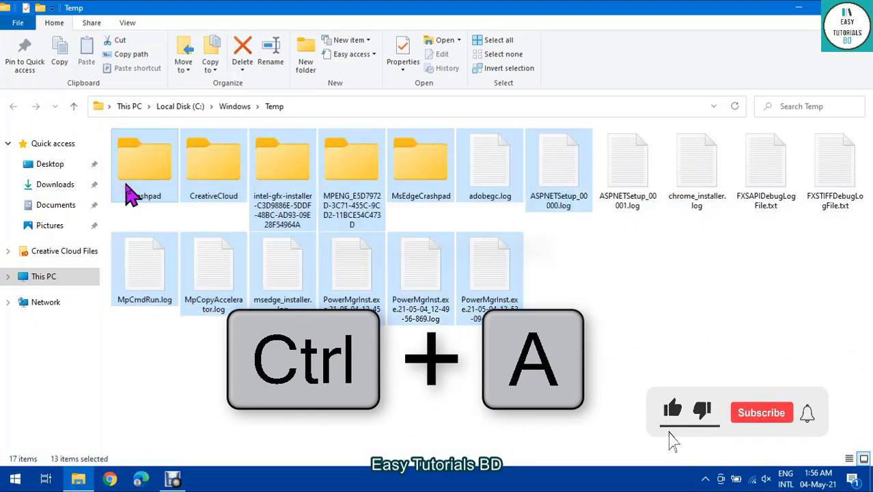
Delete all files and folders in the Windows Temp folder, allowing the deletion with administrator permission
key("ctrl+a")
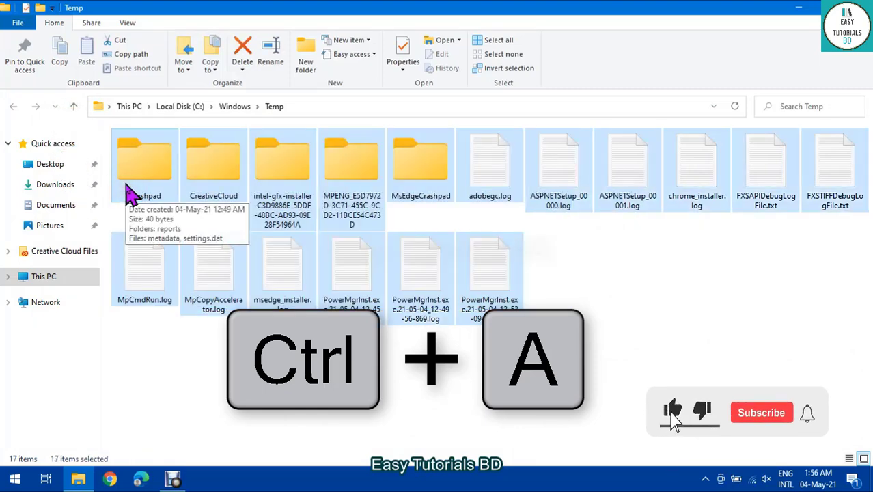
right_click(210, 158)
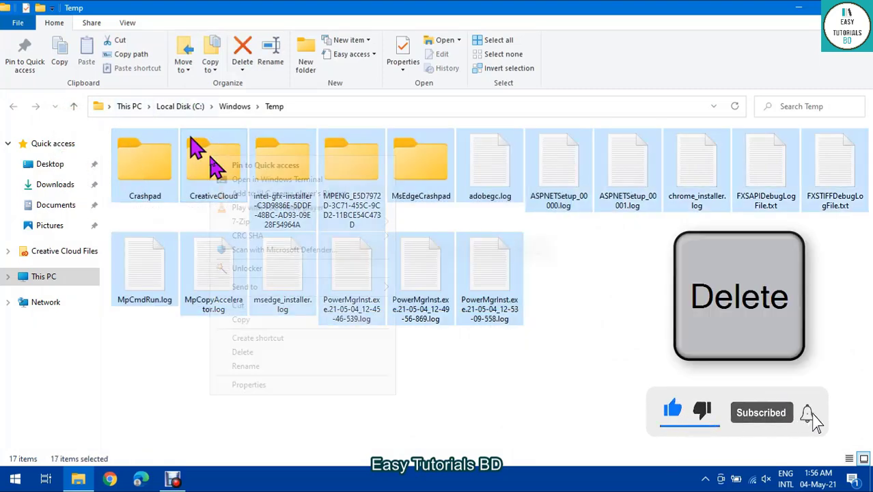
left_click(263, 353)
left_click(480, 250)
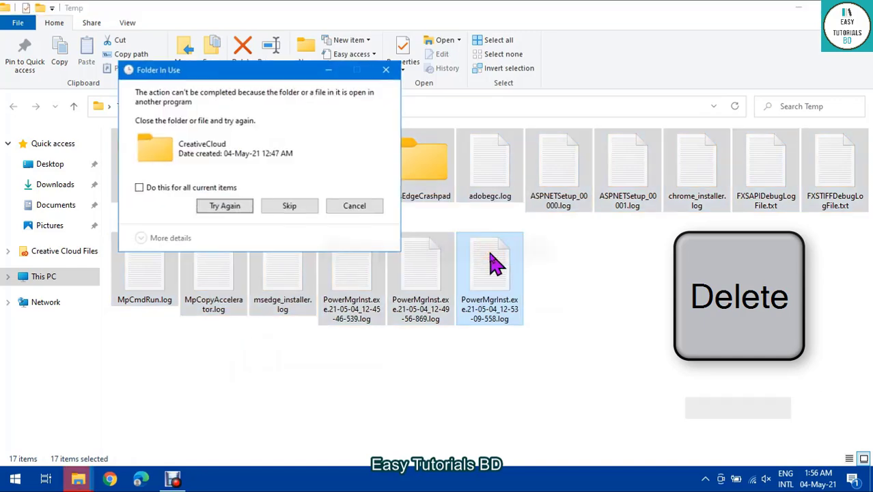
Skip all items that are in use during the deletion and close the Temp folder window
left_click(140, 187)
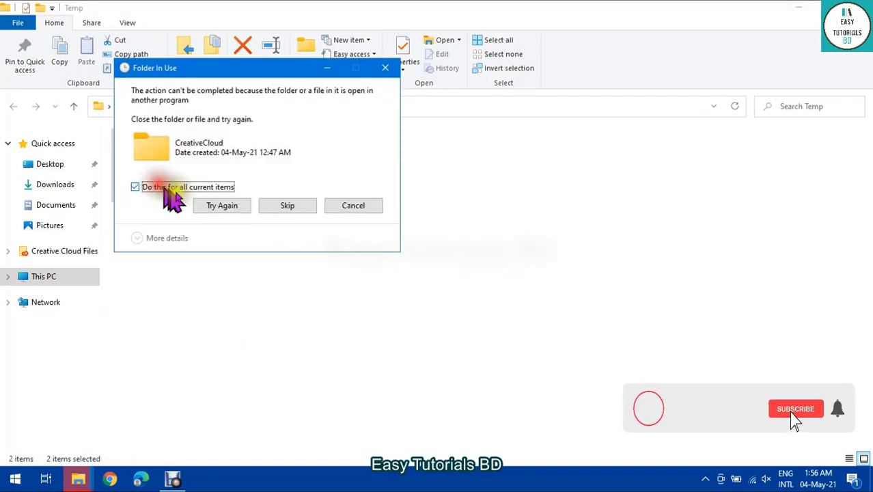
left_click(278, 207)
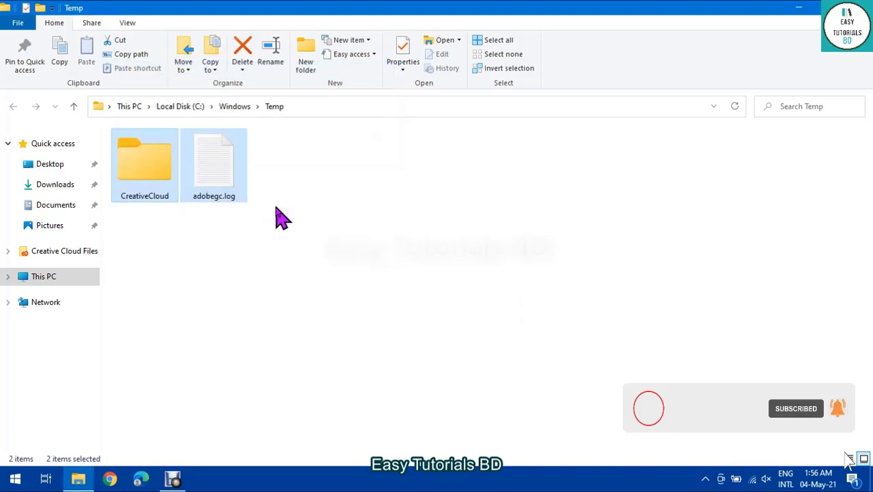
left_click(857, 9)
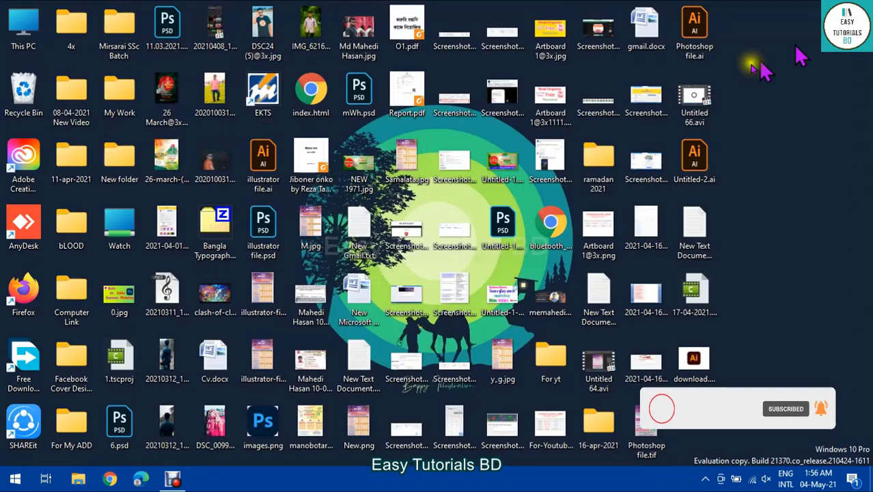
Find the Run dialog through search and open the user's local Temp folder by running "%temp%"
left_click(16, 480)
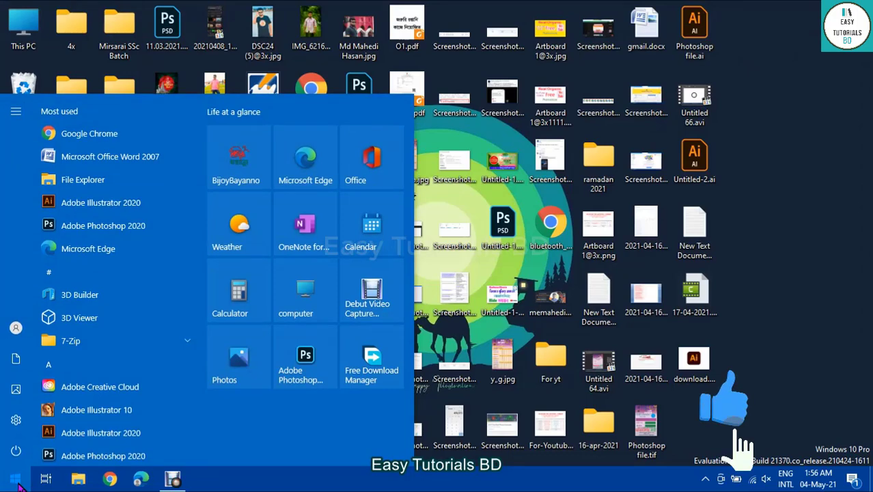
type("F")
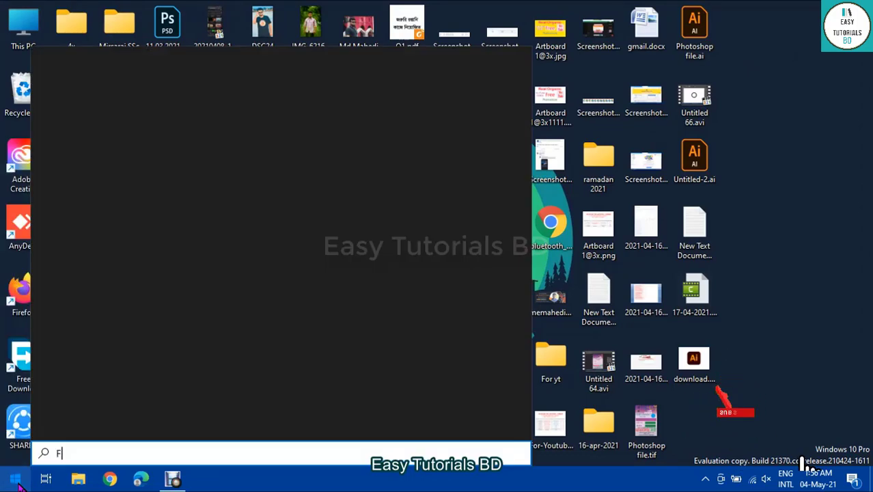
key("BackSpace")
type("ru")
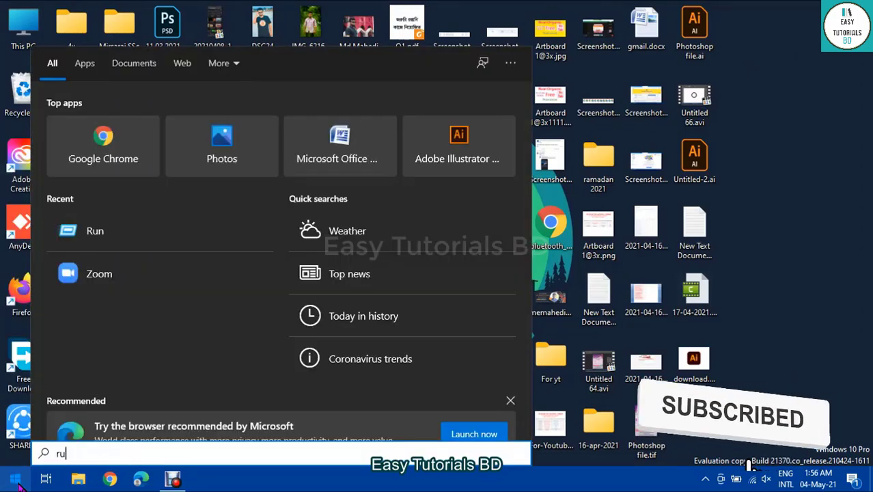
type("n")
key("Return")
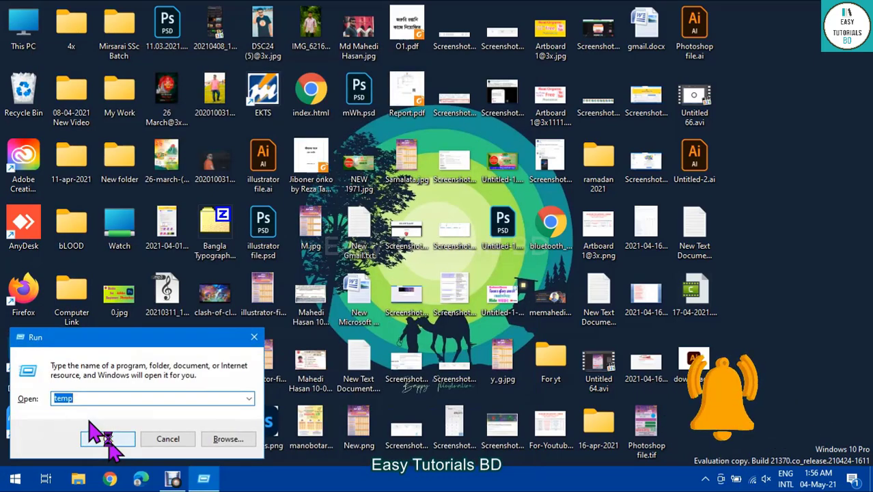
type("%te")
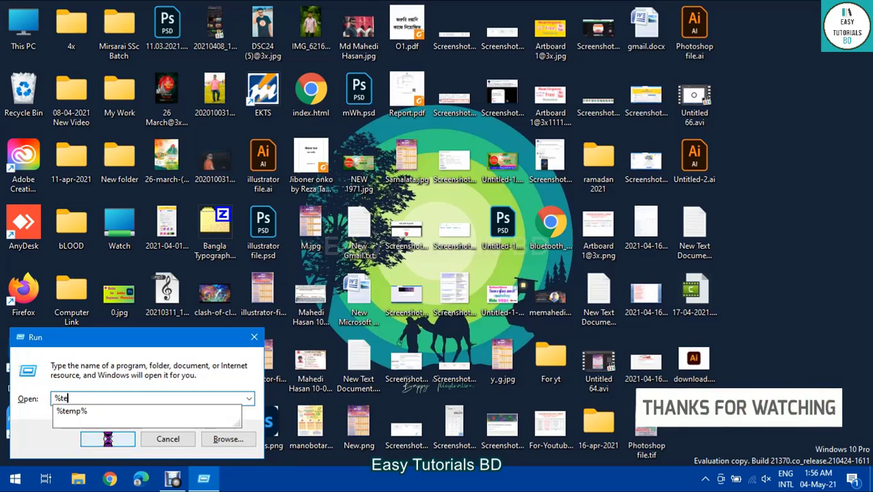
type("mp%")
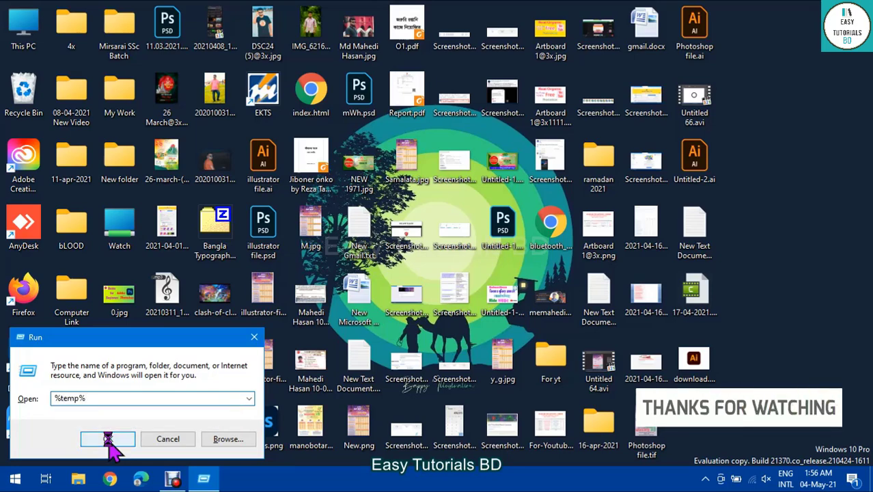
left_click(108, 441)
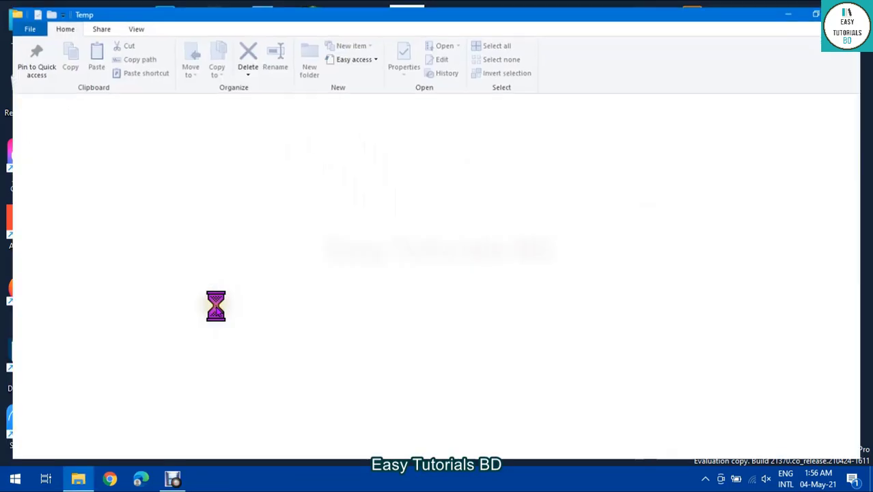
Delete all files and folders in the user's local Temp folder, allowing the deletion with administrator permission
scroll(574, 410, "down", 5)
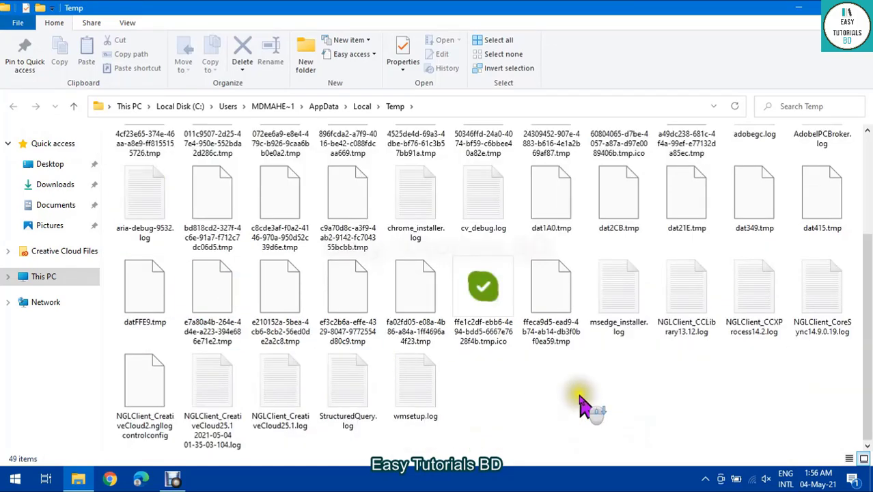
key("ctrl+a")
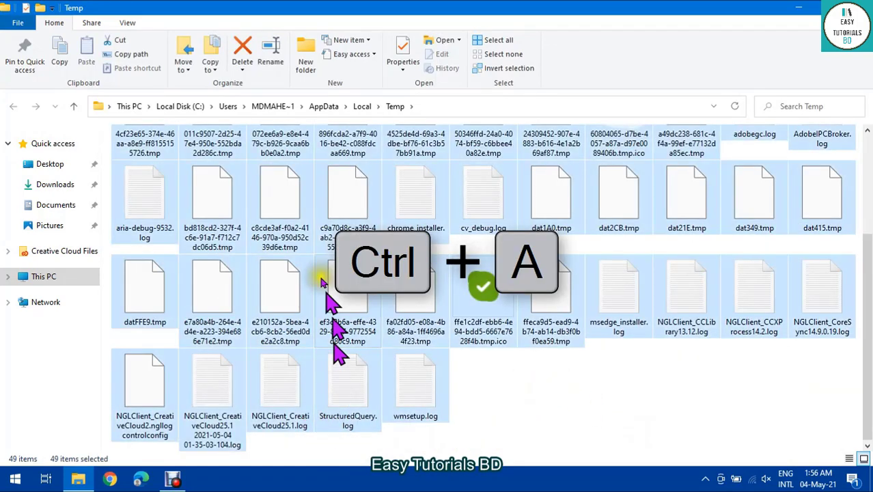
right_click(281, 189)
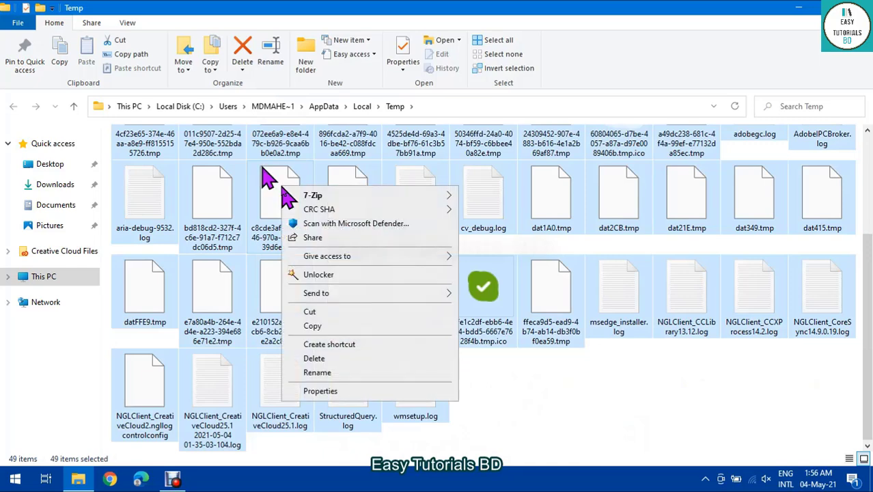
left_click(321, 358)
left_click(487, 250)
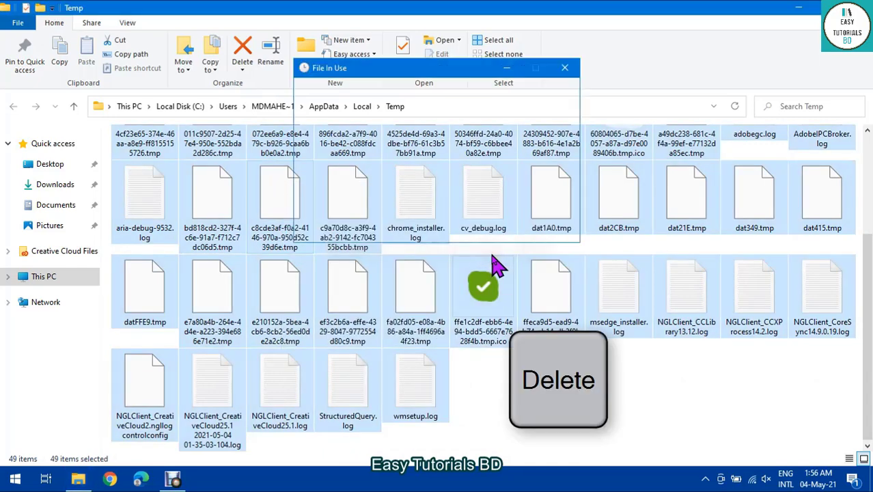
Skip every file and folder that is in use, applying the choice to all current items
left_click(352, 179)
left_click(464, 203)
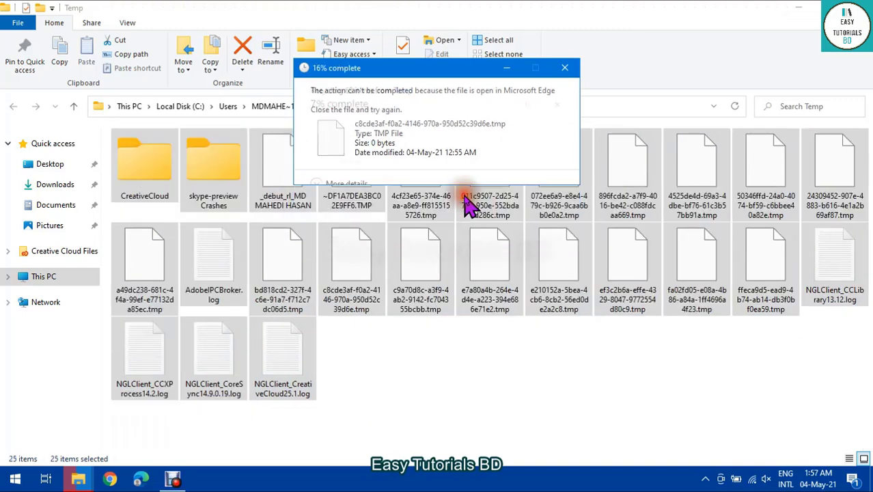
left_click(352, 188)
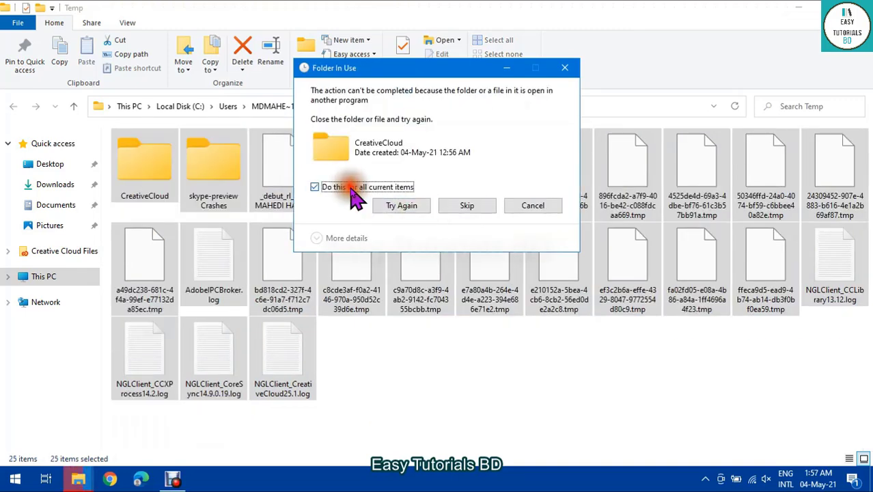
left_click(467, 206)
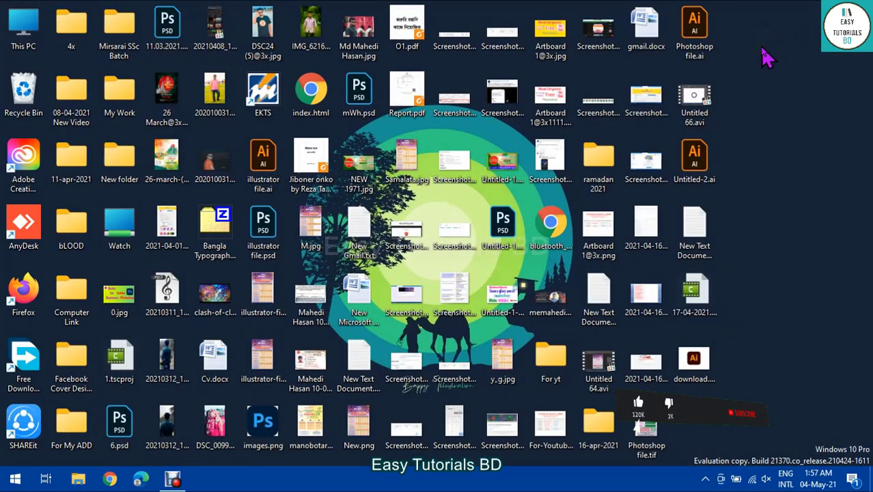
Open the Run dialog from the desktop
left_click(764, 50)
key("Down")
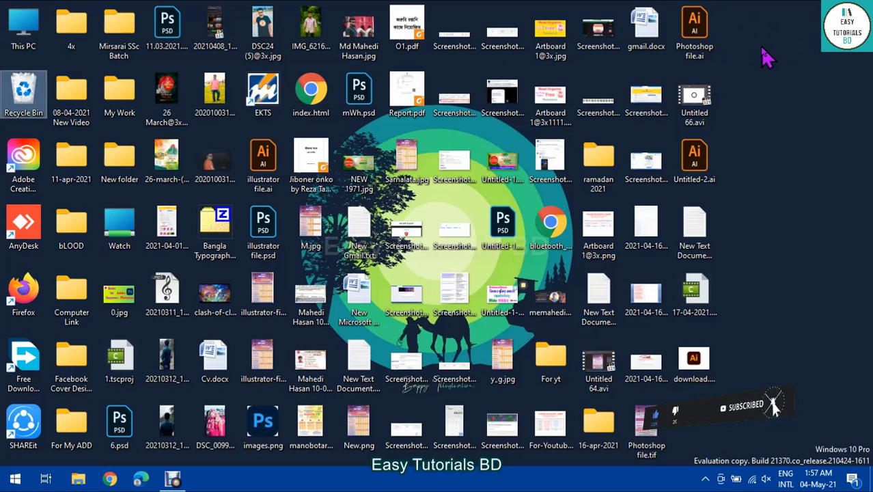
key("super+r")
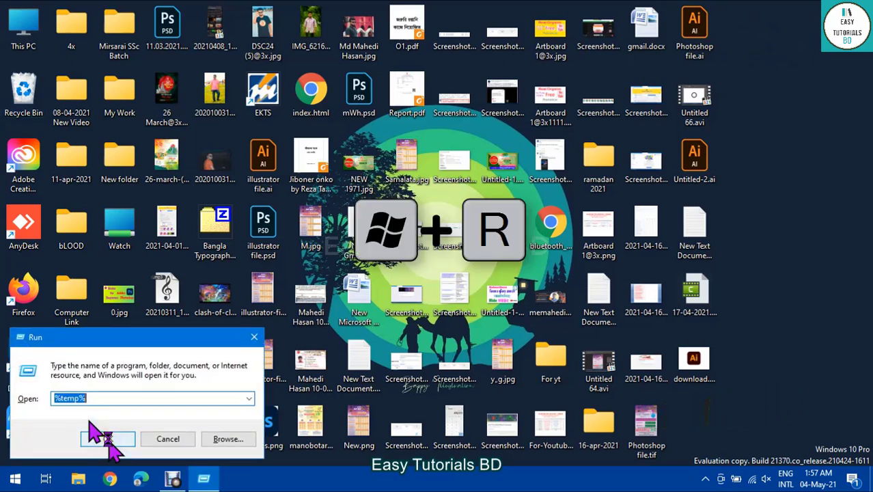
type("pref")
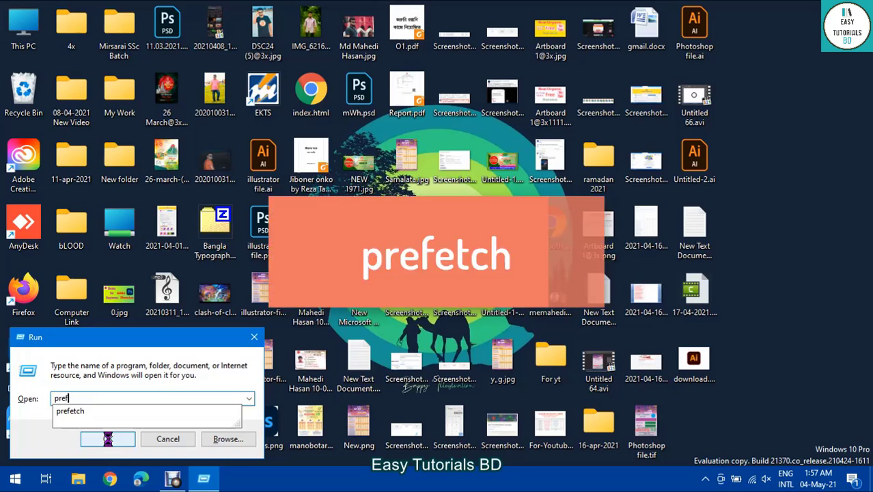
type("ech")
left_click(107, 438)
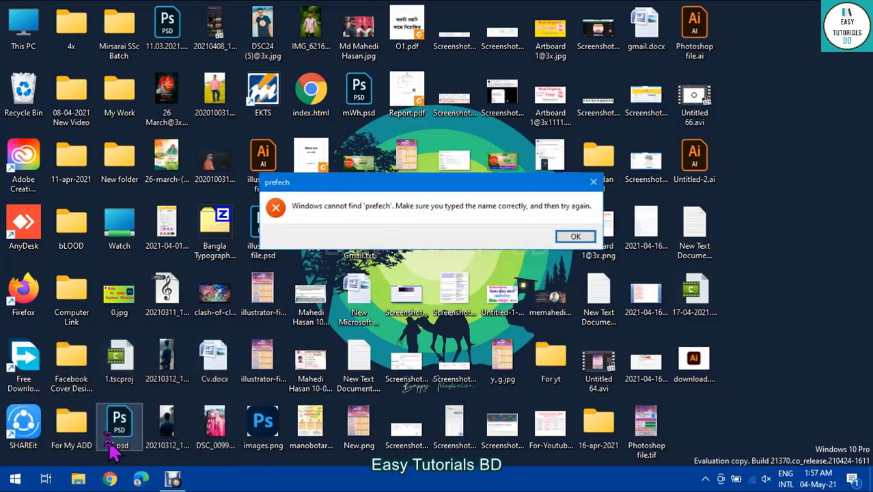
key("Return")
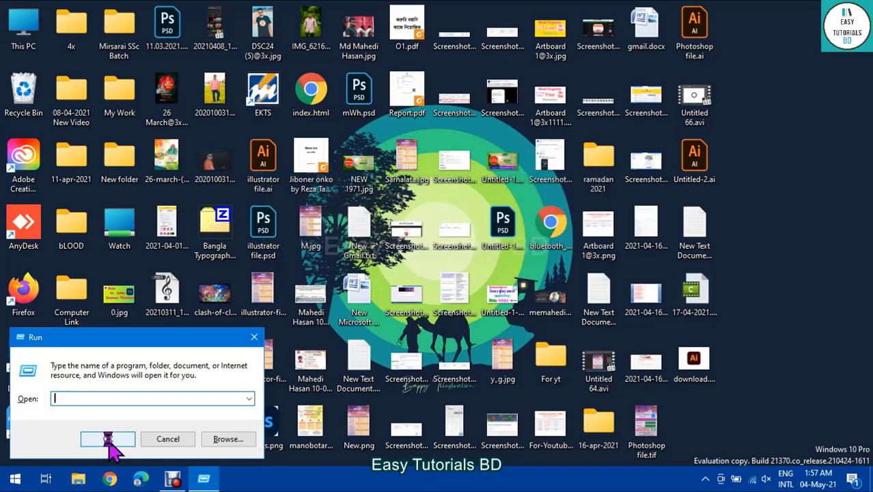
Open the Prefetch folder by running "prefetch", grant permanent access to it, and look through its files
type("pre")
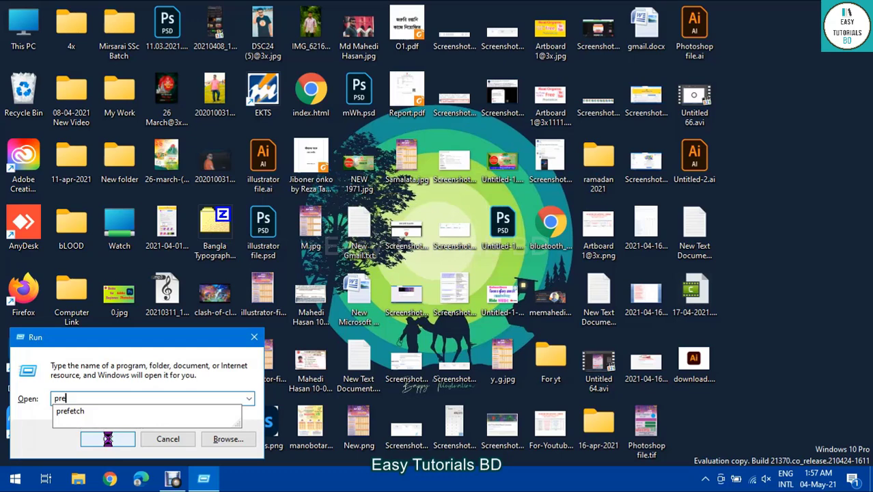
type("fetch")
left_click(108, 439)
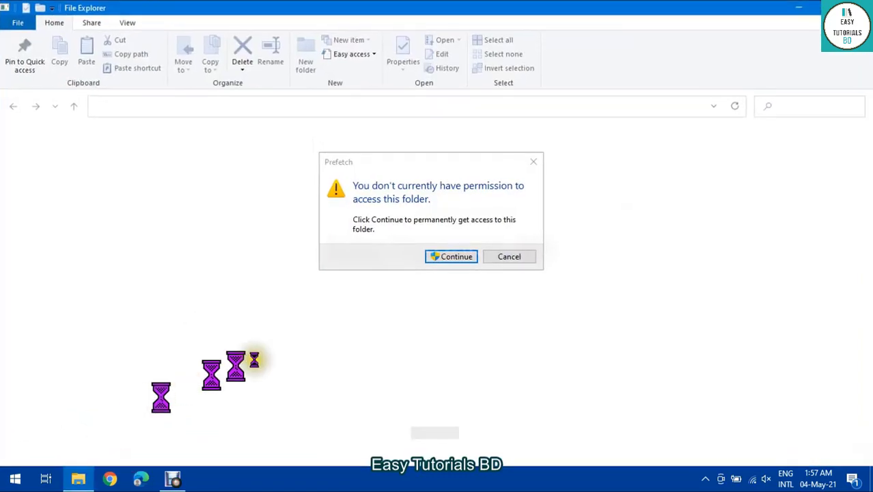
left_click(454, 256)
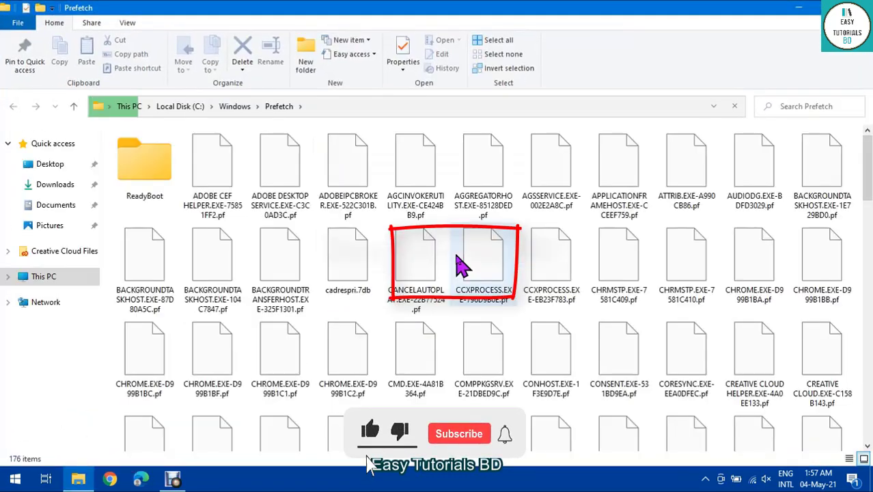
scroll(544, 218, "down", 8)
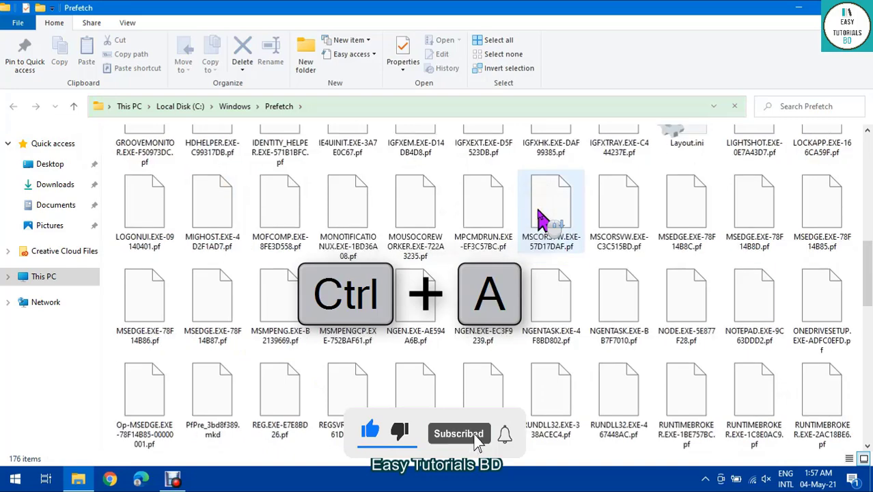
Delete all files and folders in the Prefetch folder, skipping all current items that are in use
scroll(544, 218, "down", 8)
scroll(552, 336, "up", 11)
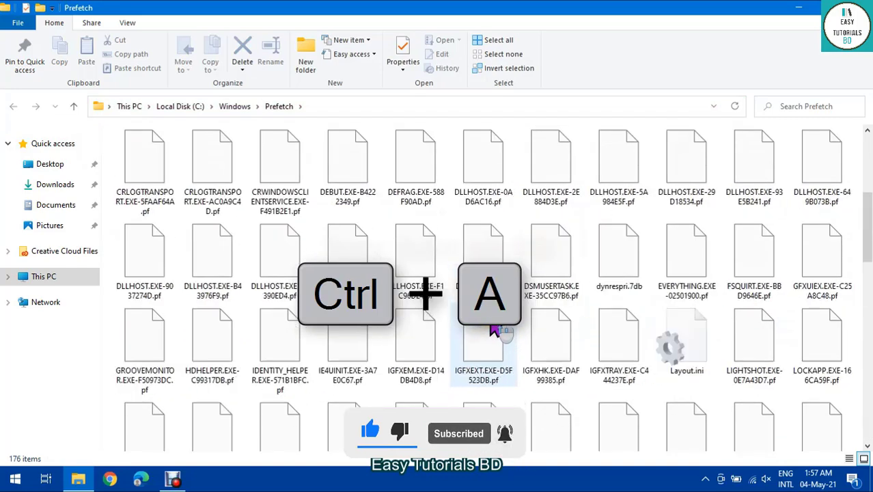
scroll(494, 331, "up", 3)
left_click(142, 175)
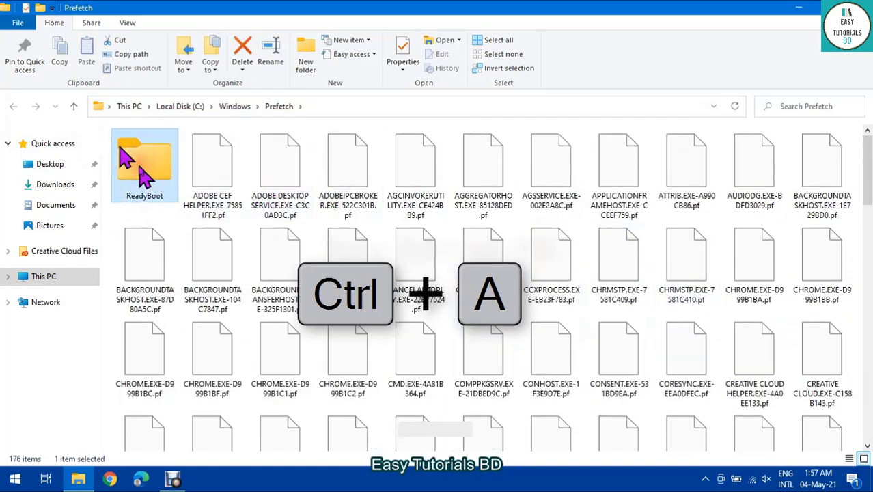
key("ctrl+a")
key("Delete")
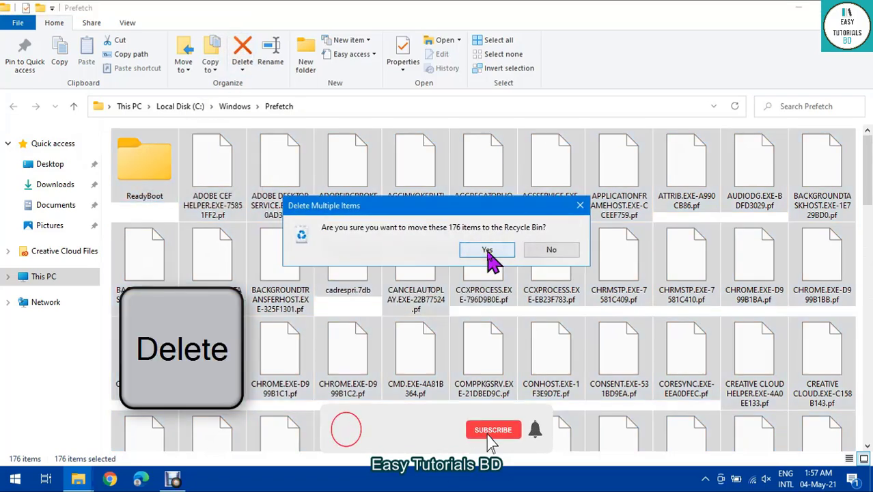
left_click(487, 251)
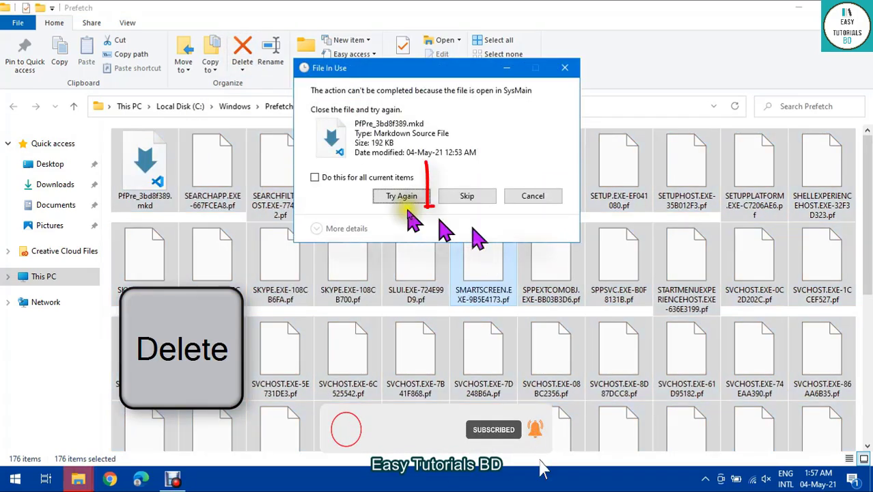
left_click(314, 177)
left_click(486, 200)
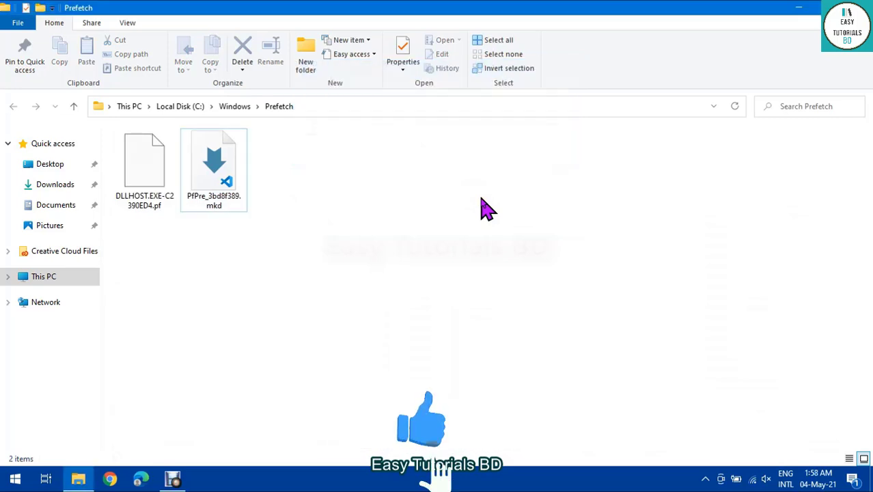
Show the desktop and refresh it
key("super+d")
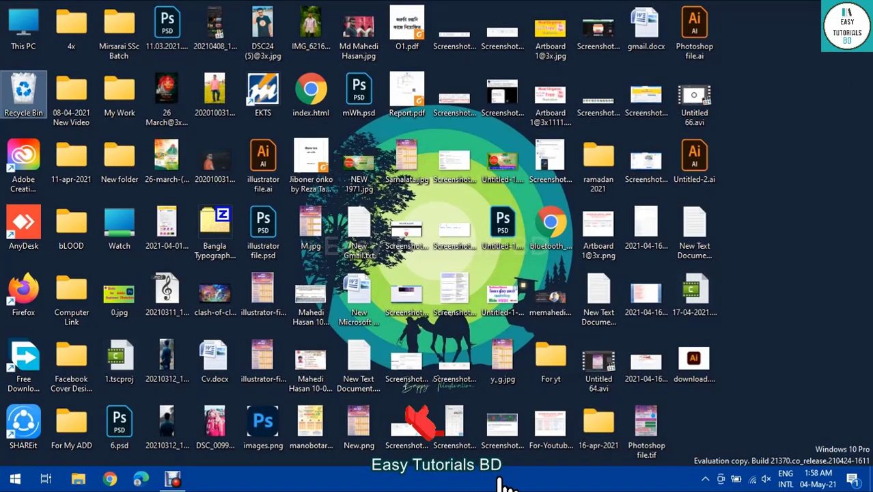
right_click(801, 73)
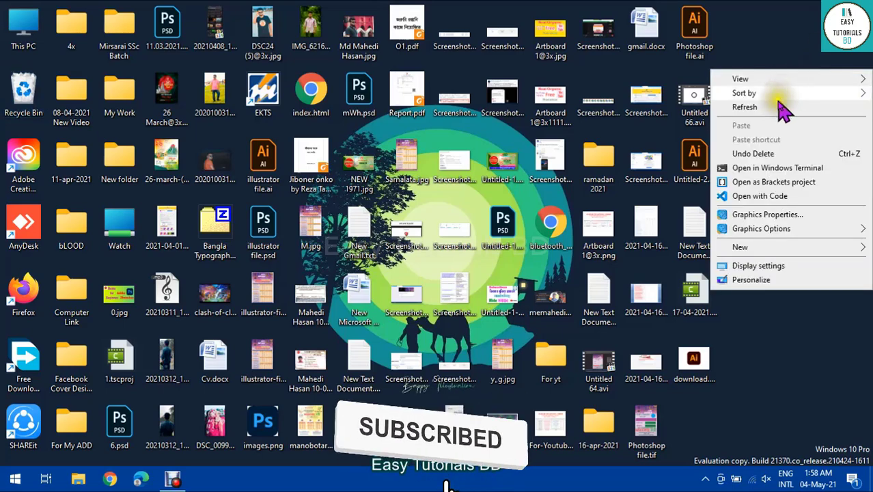
left_click(779, 107)
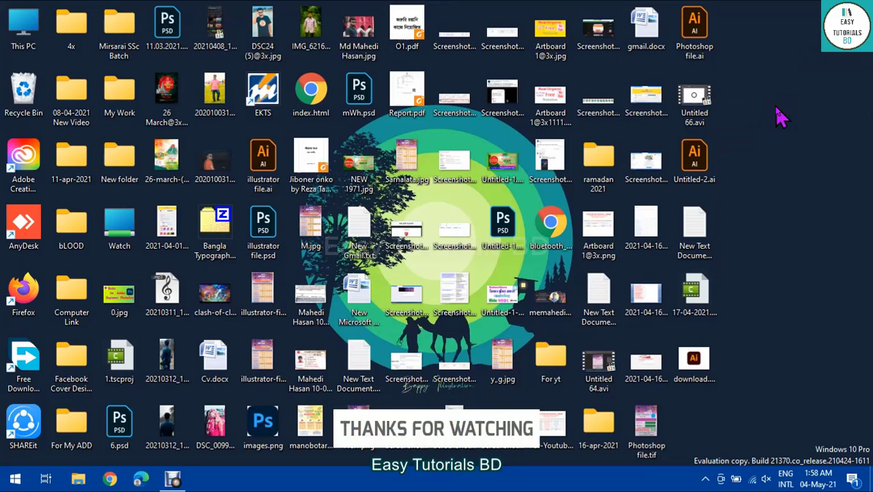
Open the Recycle Bin, look through the deleted files and folders, and close it
left_click(23, 96)
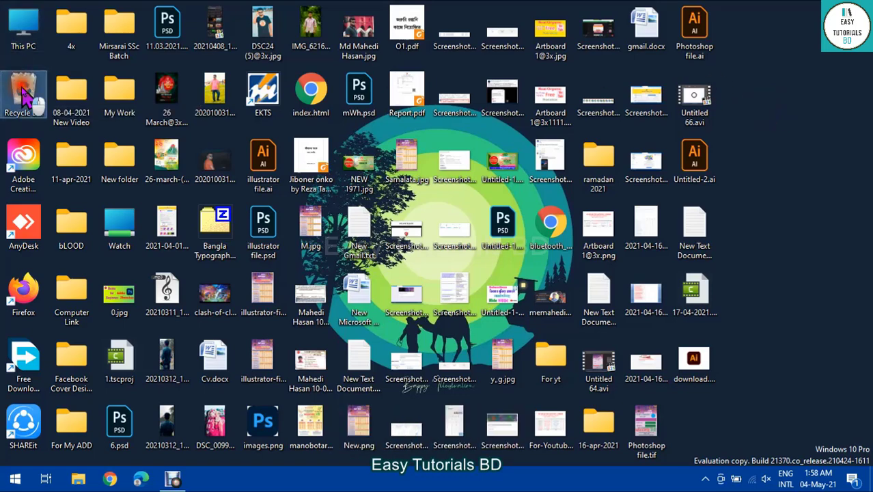
double_click(22, 96)
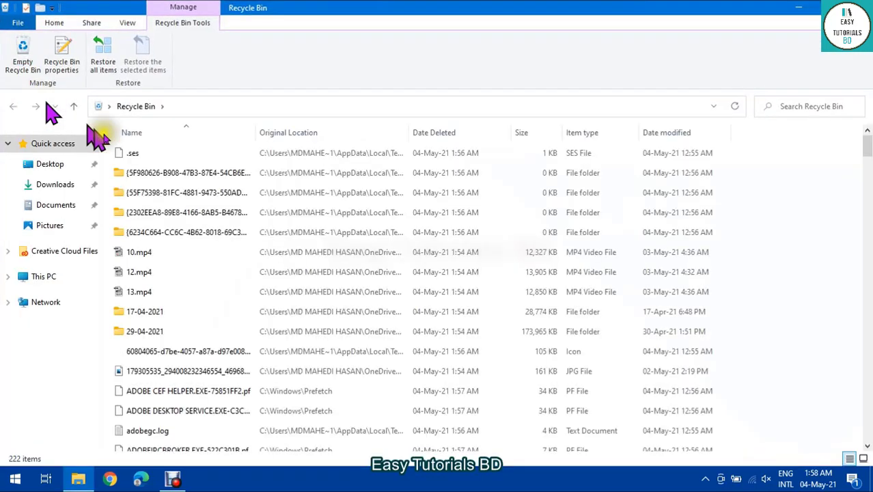
scroll(311, 210, "down", 20)
scroll(312, 210, "down", 15)
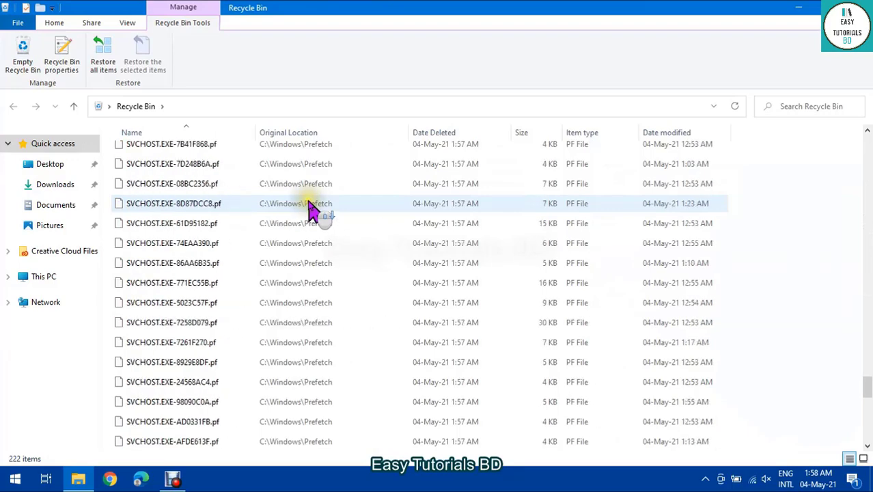
key("alt+F4")
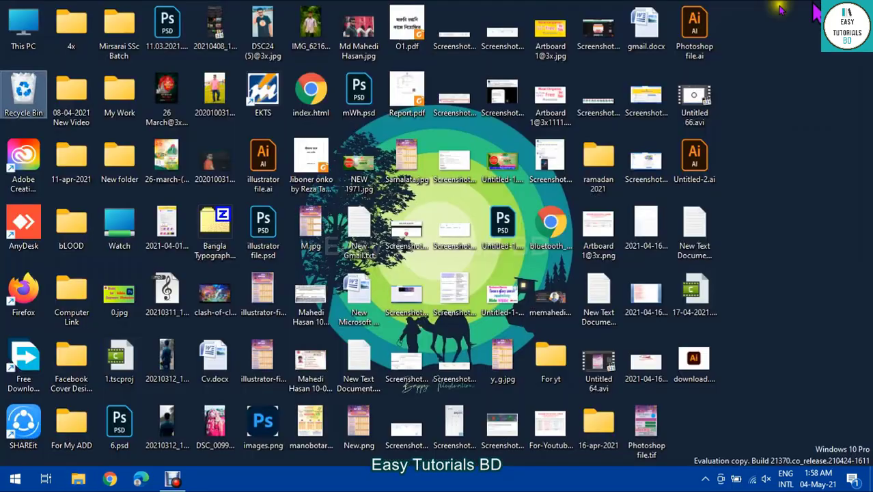
Empty the Recycle Bin, confirming the permanent deletion of all items, and refresh the desktop
right_click(25, 99)
left_click(68, 119)
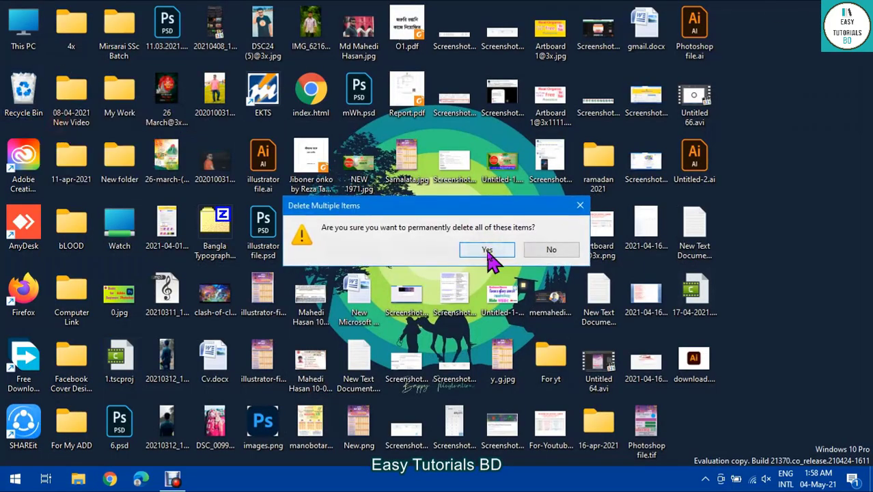
left_click(487, 248)
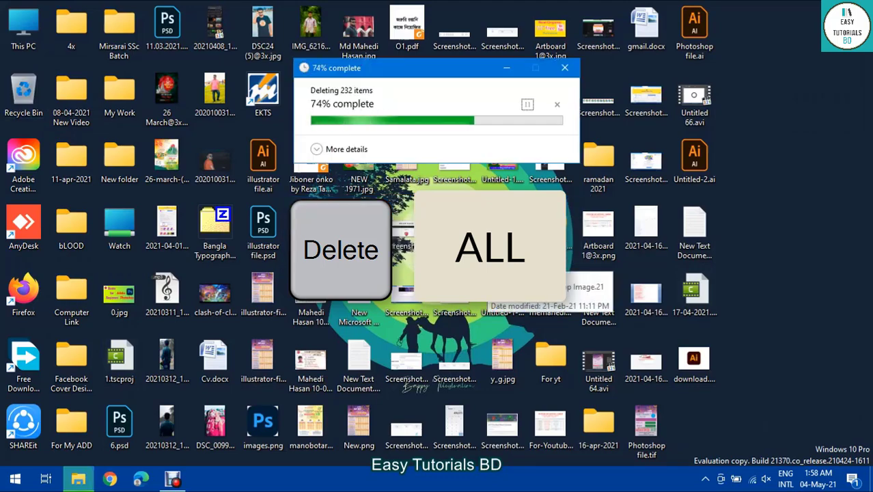
right_click(785, 119)
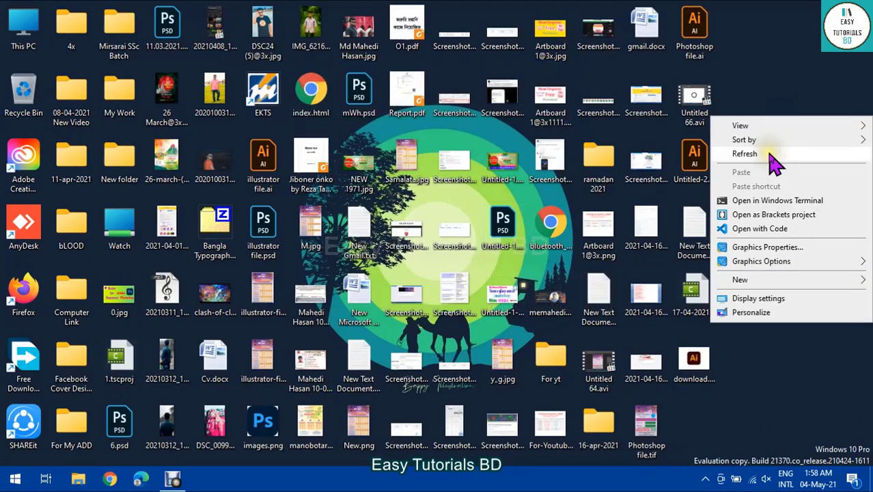
left_click(771, 157)
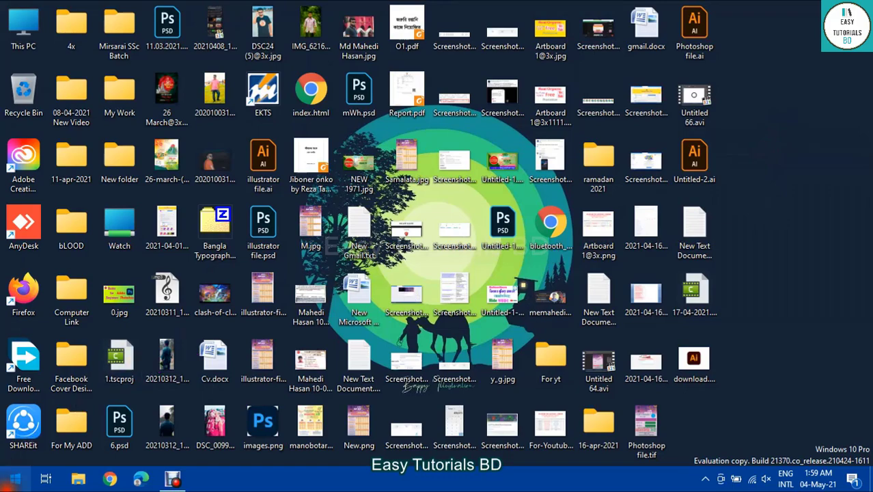
Open the Apps & features page in Windows Settings
left_click(15, 478)
left_click(31, 421)
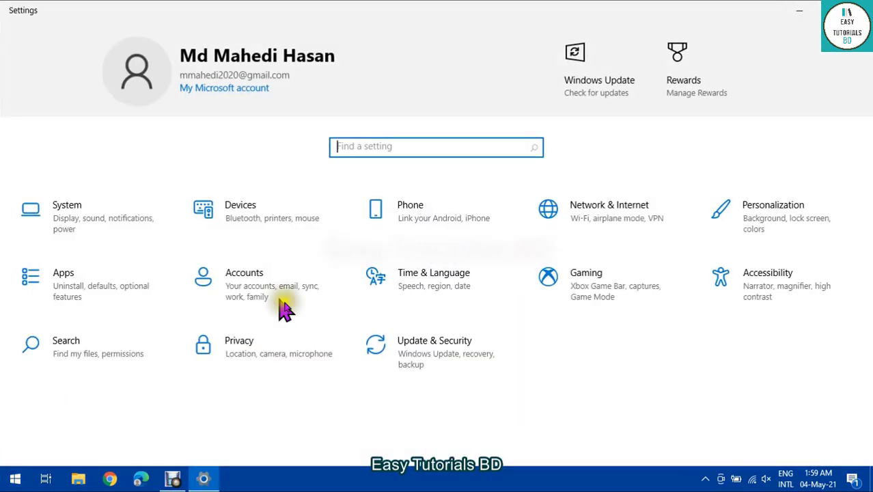
left_click(72, 290)
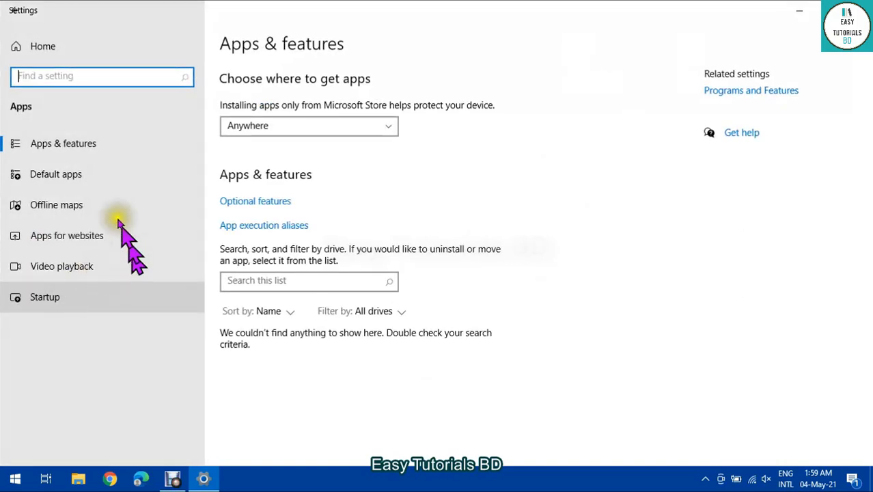
left_click(98, 151)
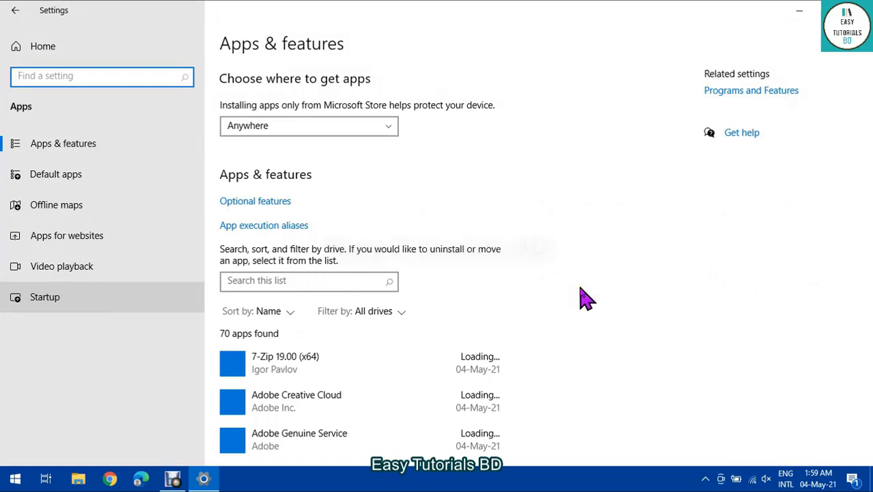
left_click(55, 151)
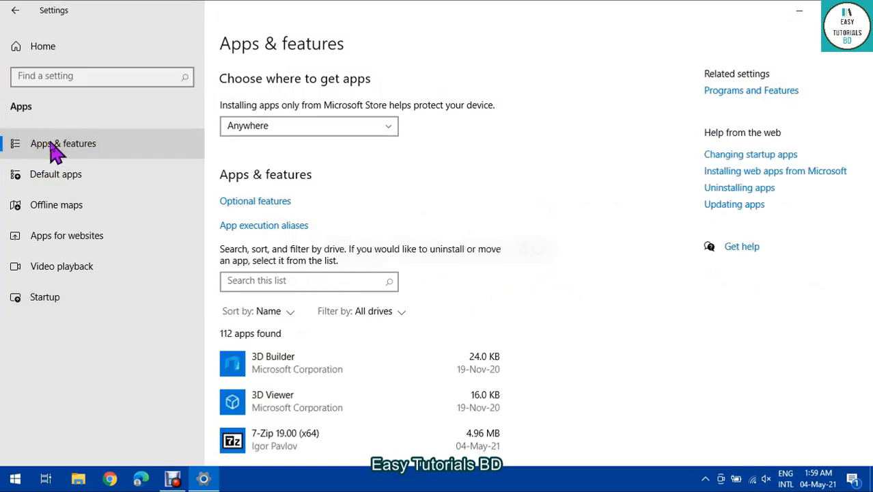
Uninstall the Brackets app from the list of installed apps and confirm its removal
scroll(503, 231, "down", 5)
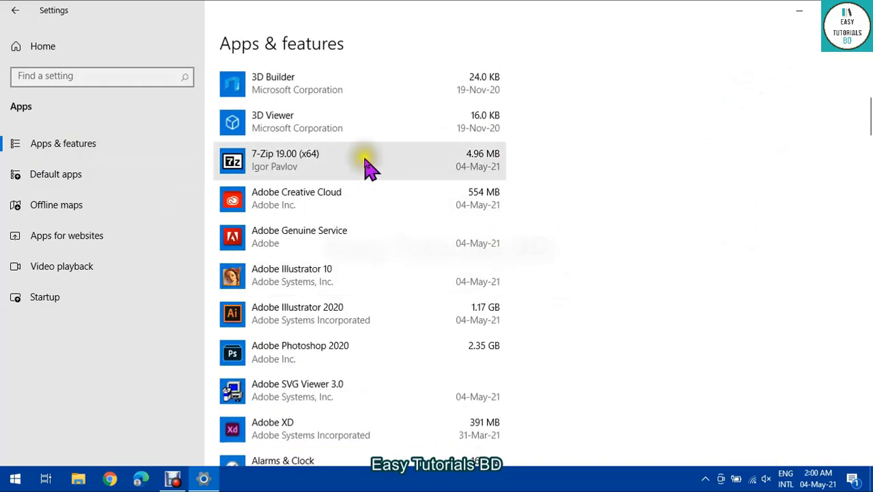
scroll(366, 167, "down", 7)
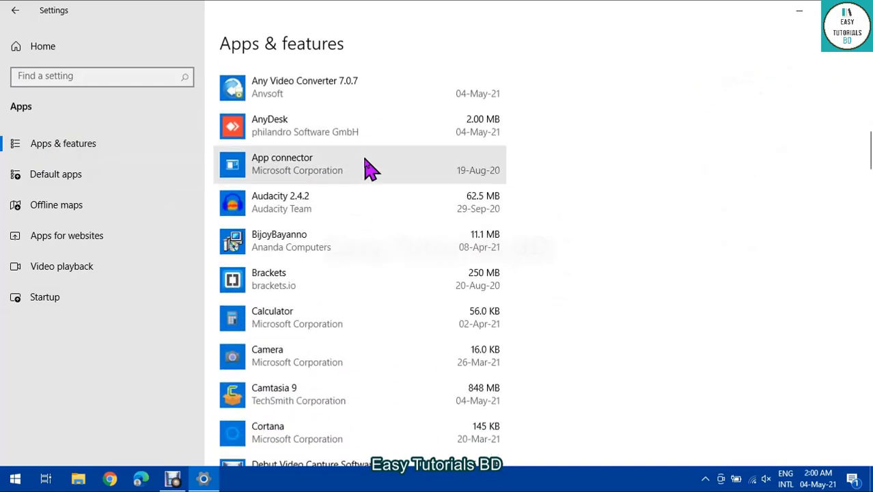
scroll(365, 167, "down", 3)
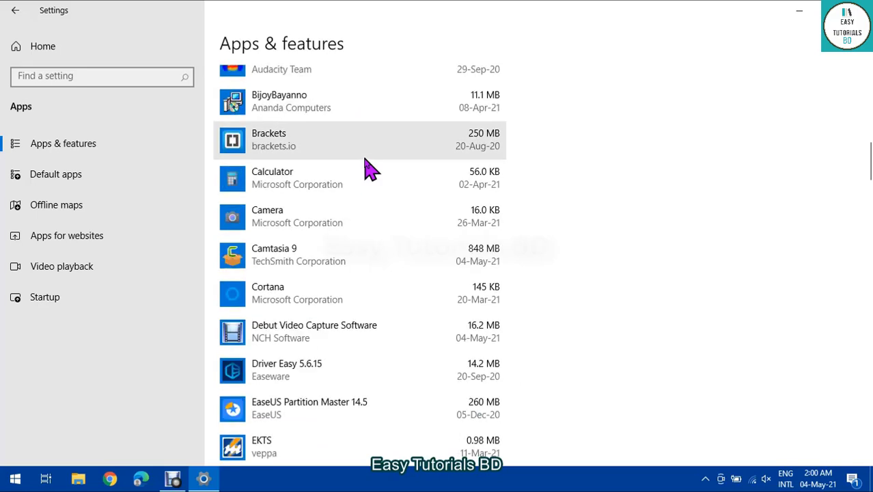
left_click(363, 152)
left_click(471, 192)
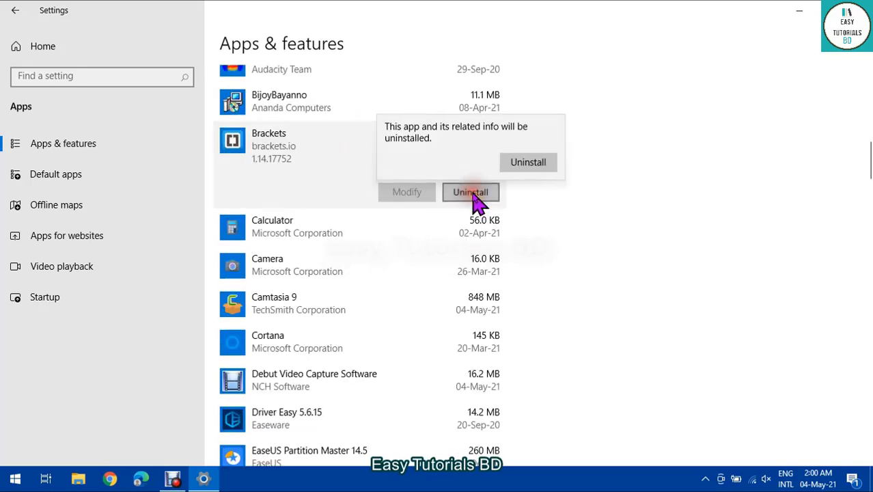
left_click(514, 168)
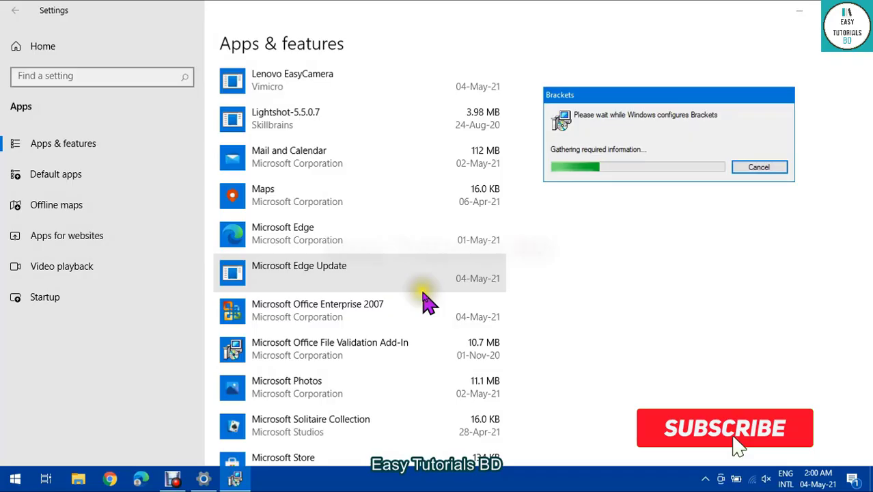
Look through the rest of the installed apps down to the end of the list and close Settings
scroll(425, 273, "down", 5)
scroll(425, 301, "down", 8)
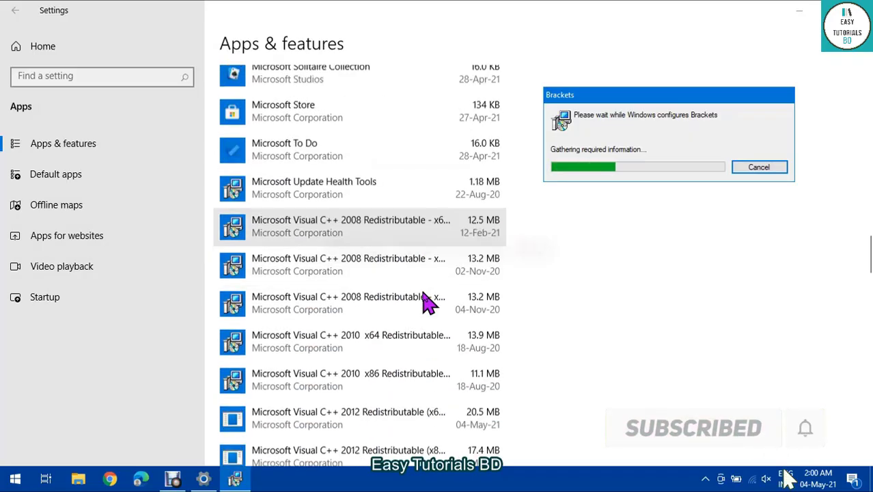
scroll(425, 301, "down", 5)
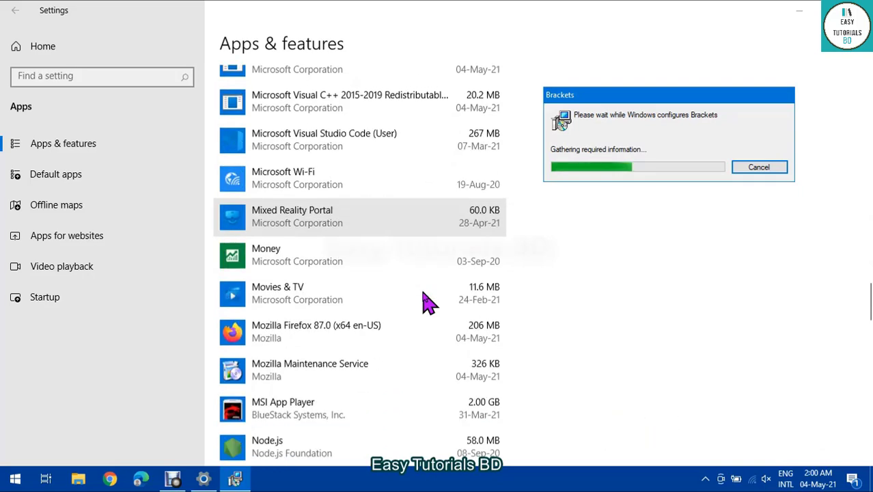
scroll(425, 300, "down", 5)
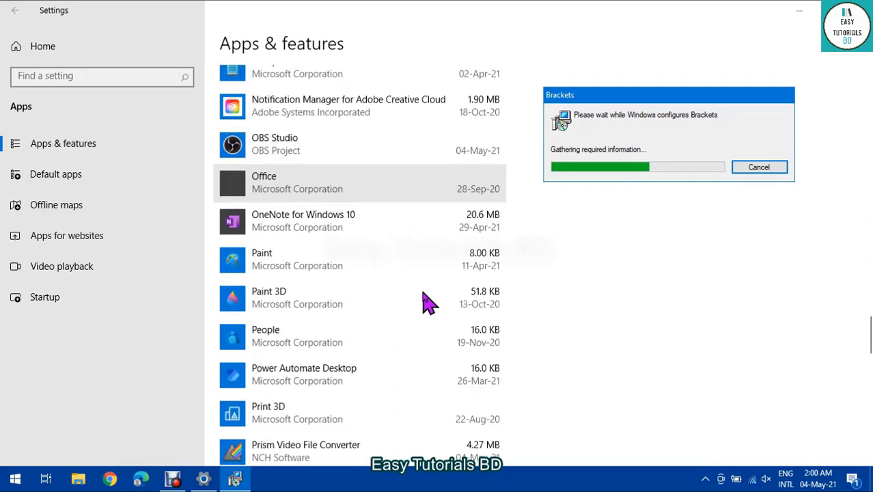
scroll(425, 300, "down", 7)
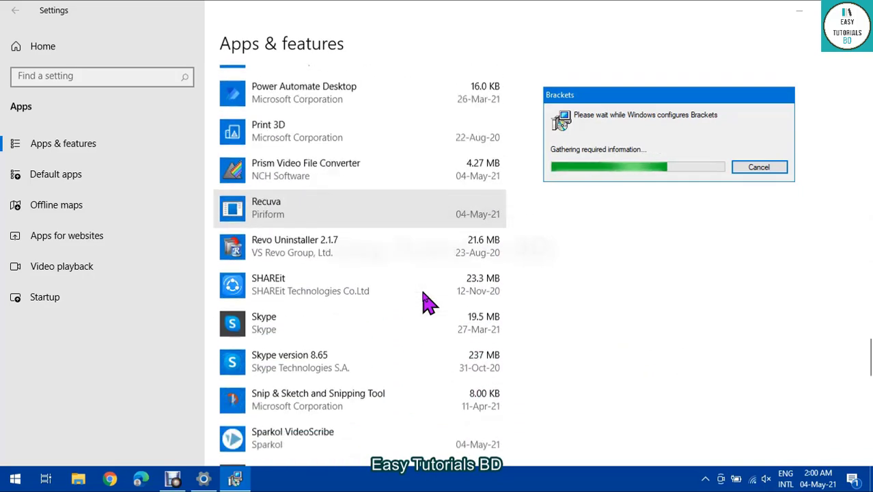
scroll(426, 301, "down", 6)
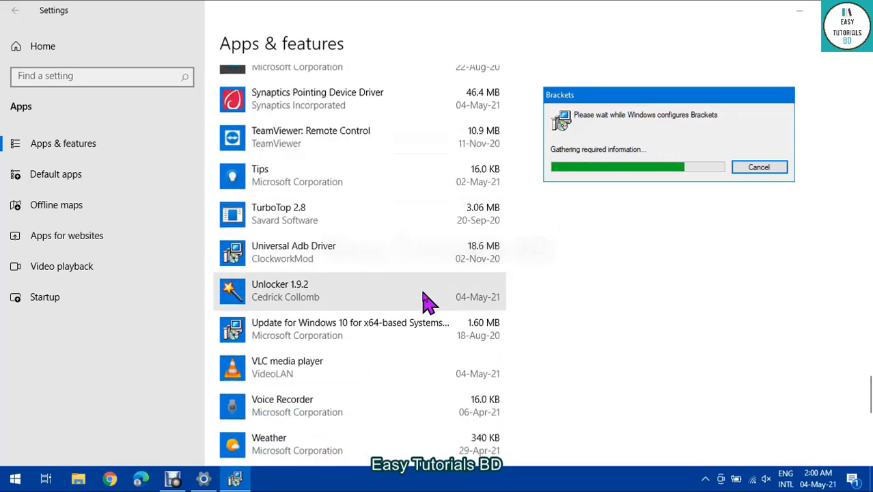
scroll(425, 301, "down", 3)
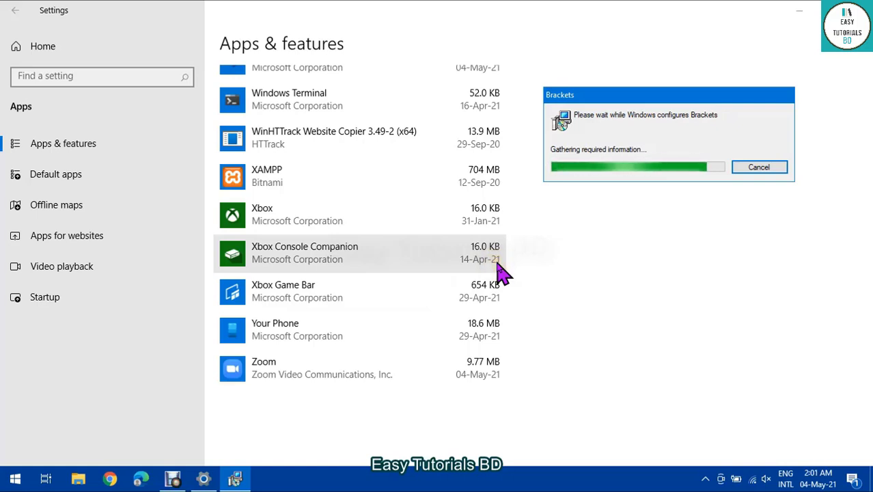
left_click(858, 10)
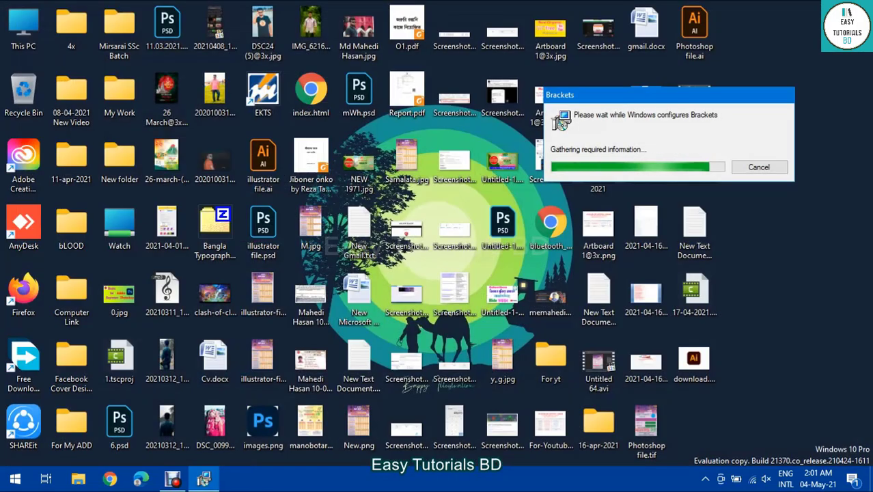
Open the properties of Local Disk (C:) from This PC
double_click(24, 31)
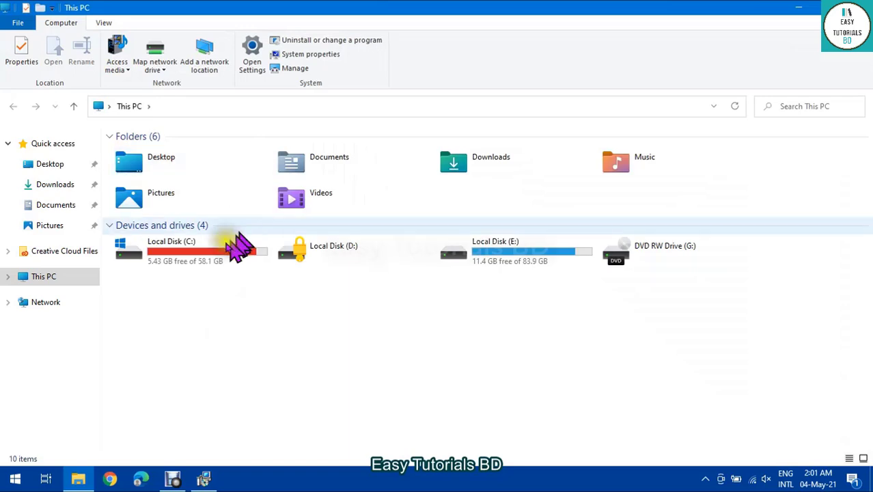
left_click(203, 264)
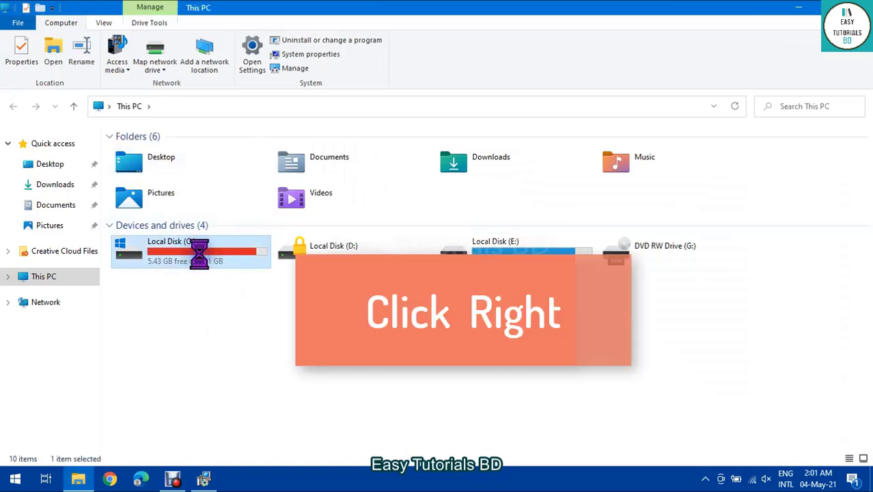
right_click(199, 253)
left_click(241, 456)
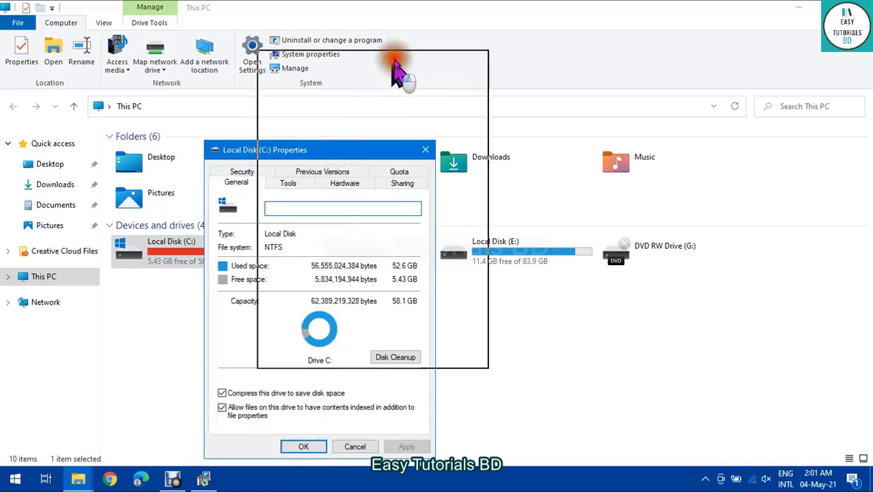
Optimize the C: drive through the drive tools in its properties and close both dialogs
left_click_drag(395, 60, 398, 55)
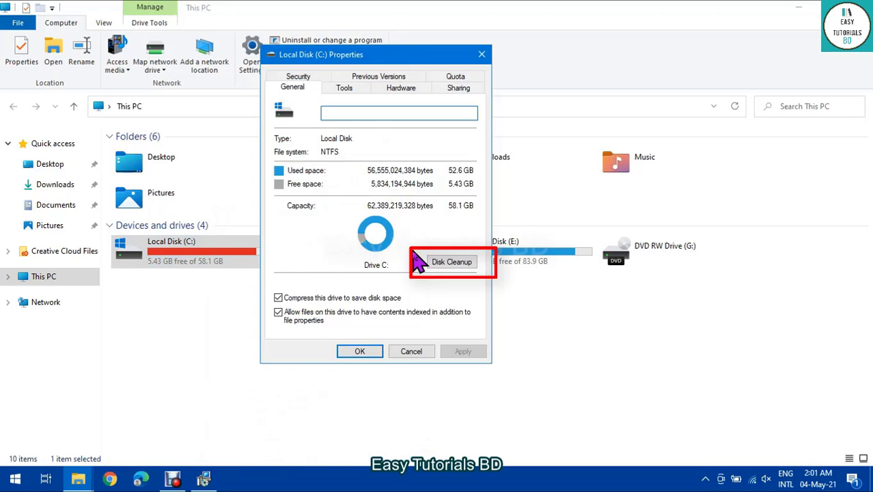
left_click(345, 88)
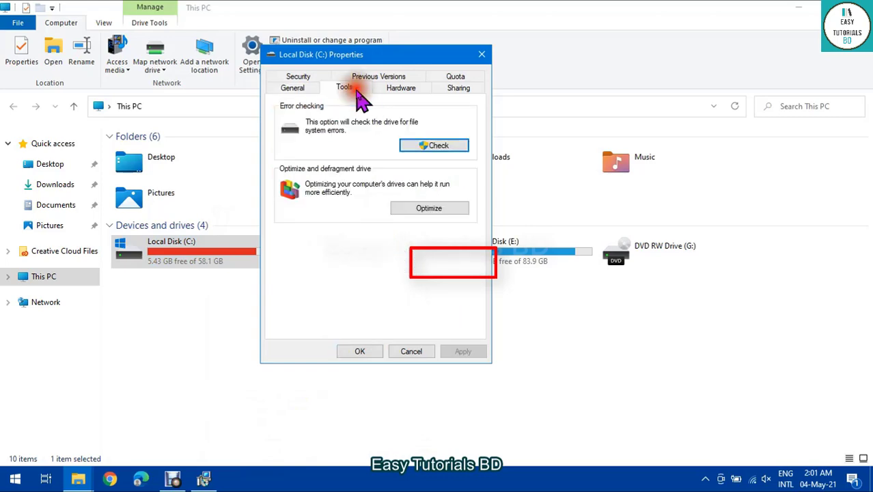
left_click(430, 208)
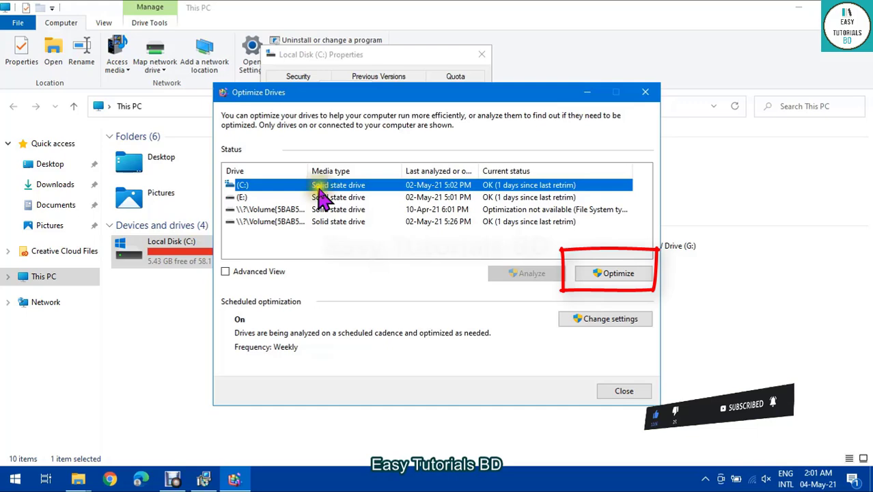
left_click(610, 273)
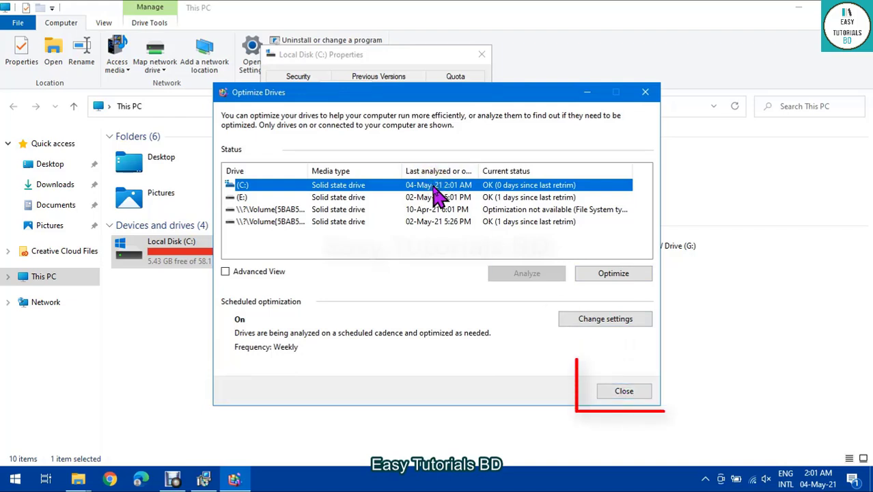
left_click(623, 391)
left_click(359, 361)
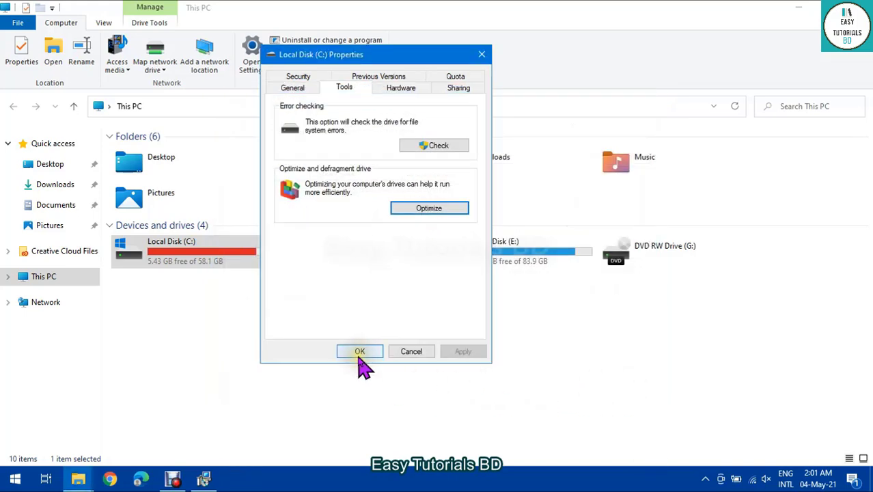
left_click(359, 358)
Reopen the properties of Local Disk (C:), find the Disk Cleanup app and start it for drive C:
right_click(201, 263)
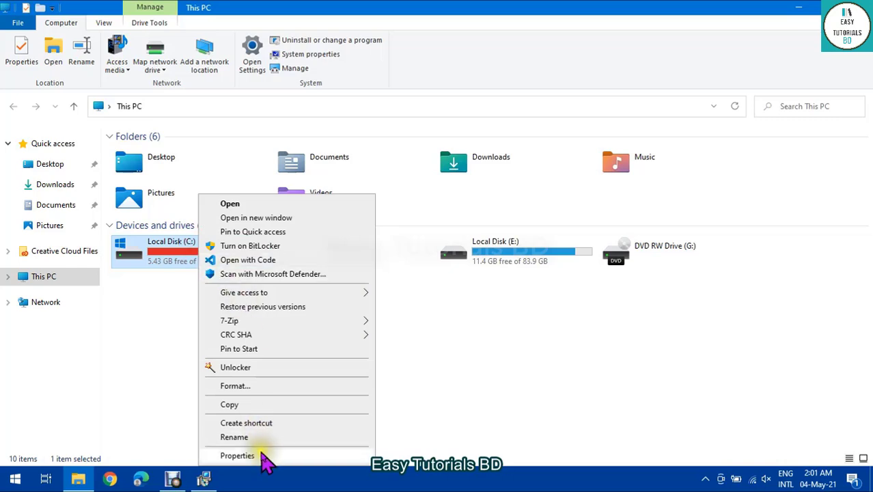
left_click(240, 455)
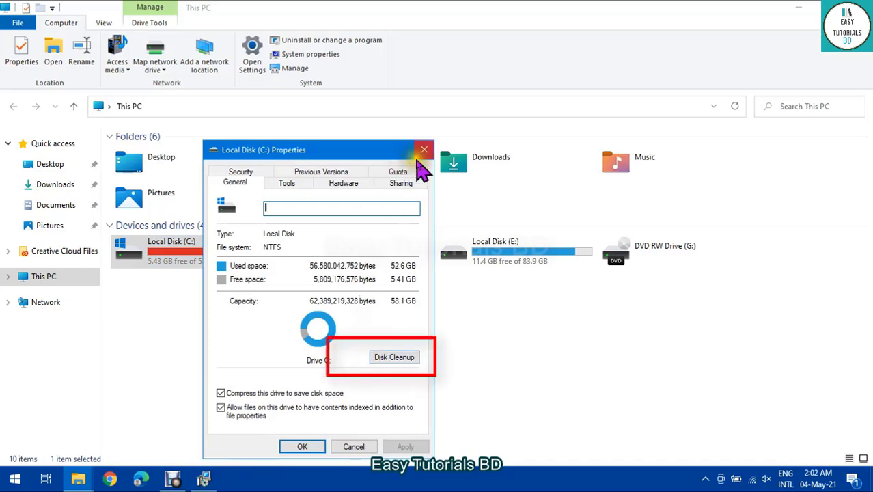
left_click(15, 478)
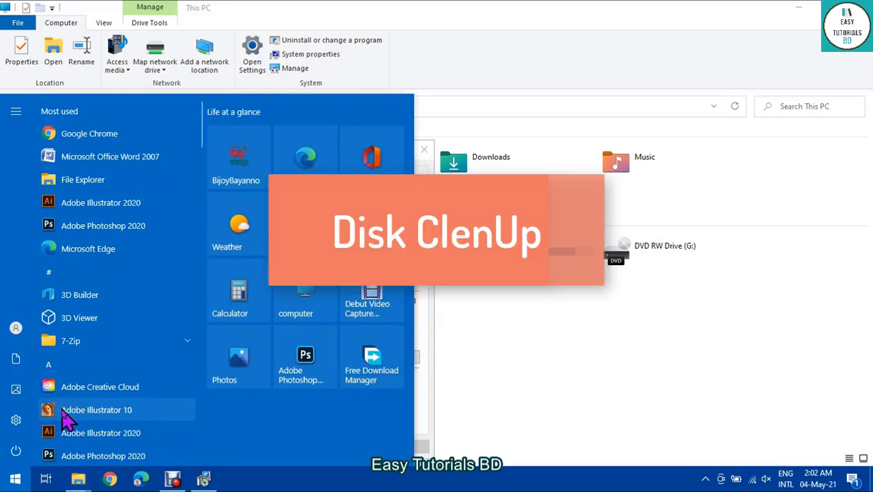
type("di")
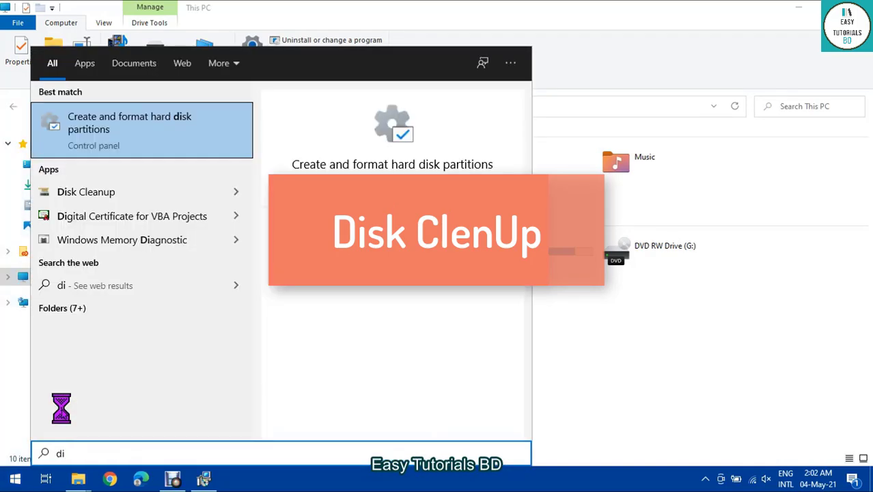
left_click(111, 194)
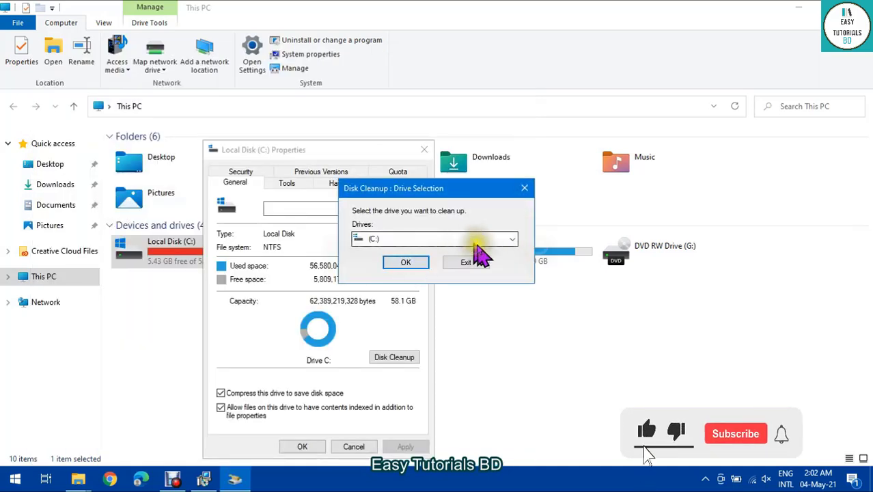
left_click(410, 263)
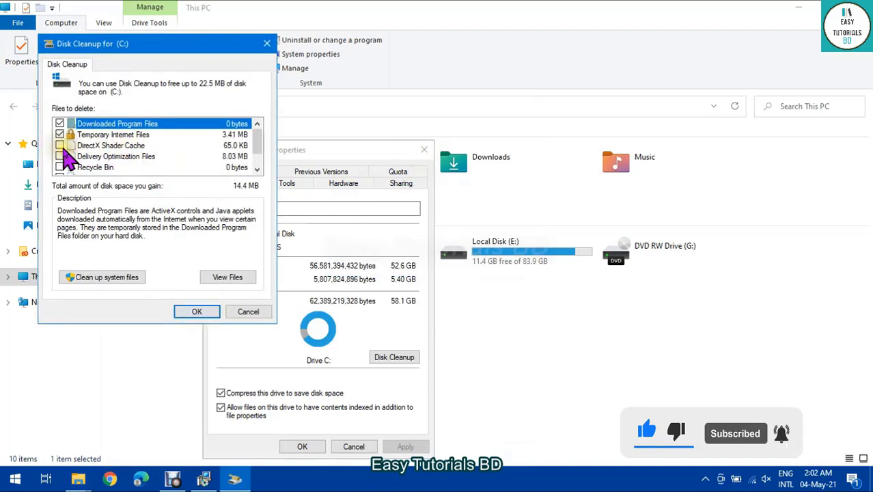
Mark DirectX Shader Cache, Delivery Optimization Files, Recycle Bin and Temporary files for deletion in Disk Cleanup
left_click(61, 145)
left_click(60, 156)
scroll(63, 167, "down", 1)
left_click(61, 145)
left_click(61, 156)
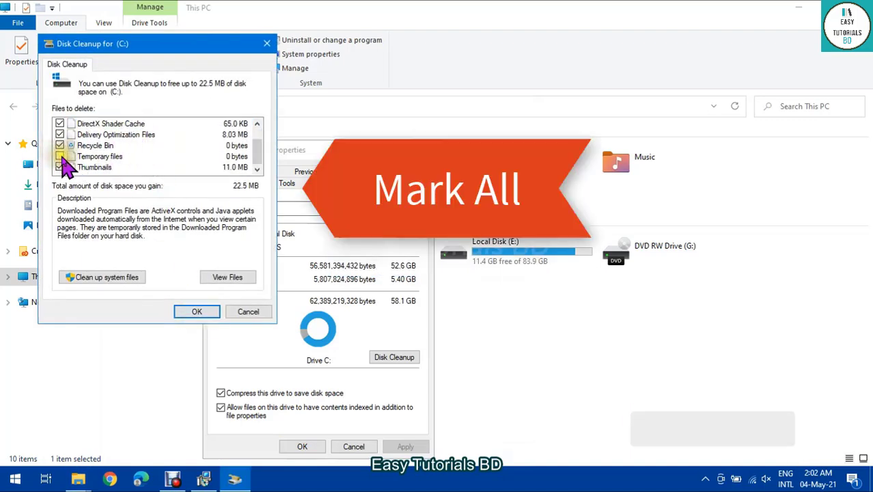
scroll(63, 167, "up", 1)
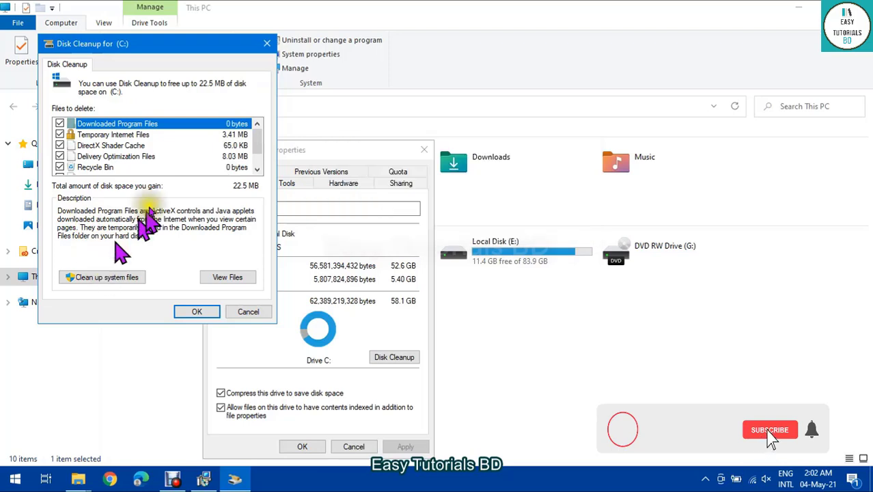
Rescan drive C: with system files included in Disk Cleanup, and cancel the running Brackets configuration
left_click(106, 277)
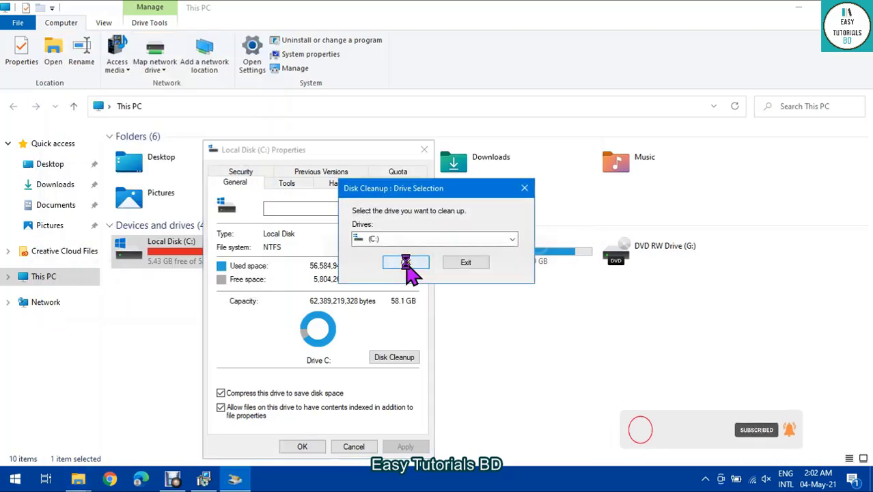
left_click(406, 263)
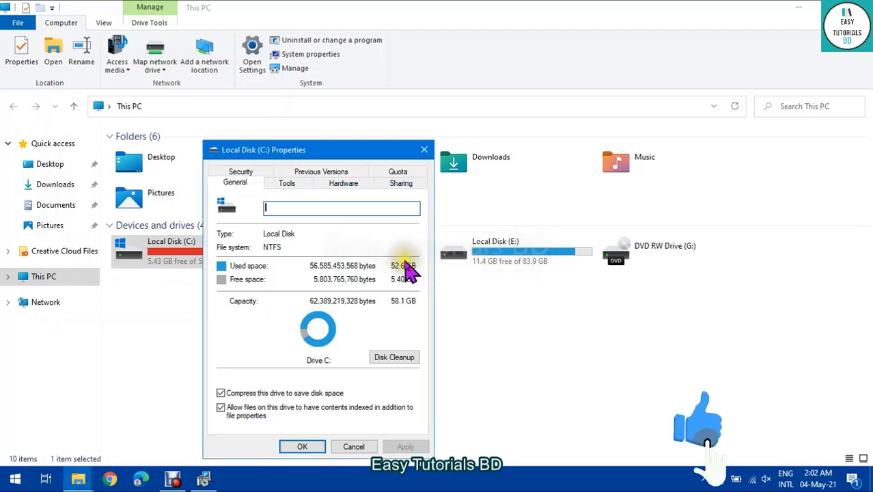
left_click(401, 359)
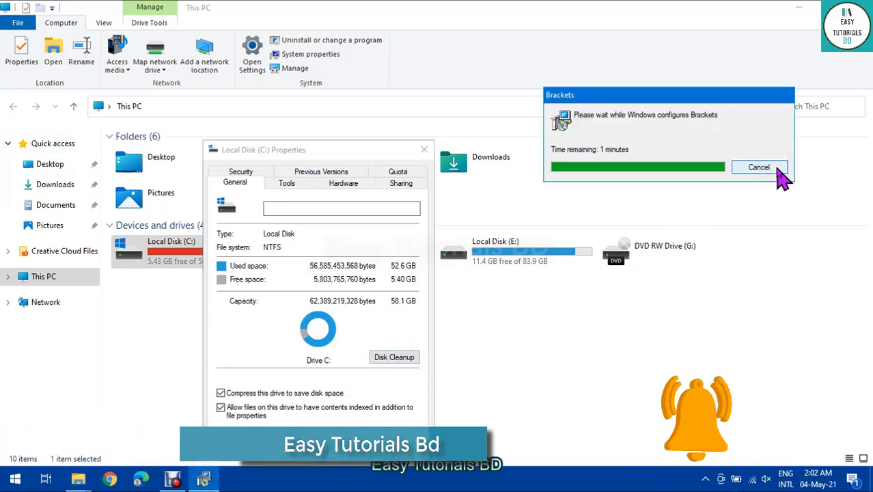
left_click(779, 172)
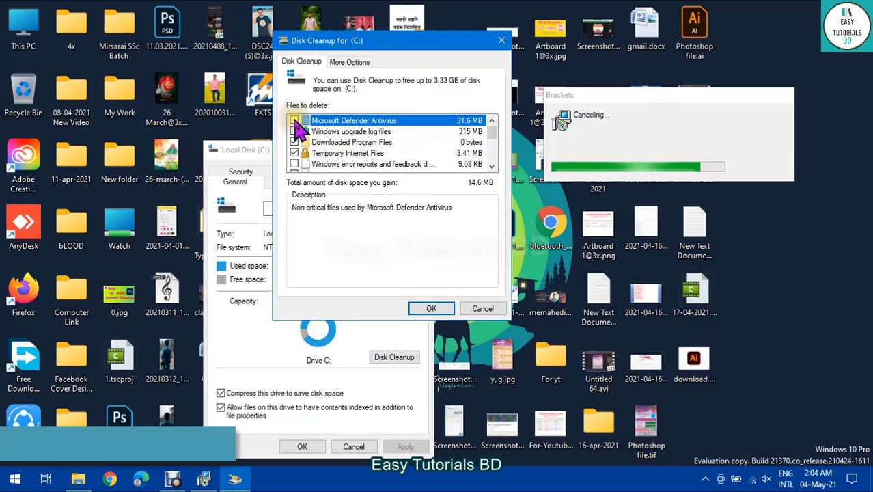
Mark every file category for deletion, including Microsoft Defender Antivirus, Windows upgrade log files, Previous Windows installation(s), Recycle Bin and Temporary files
left_click(294, 121)
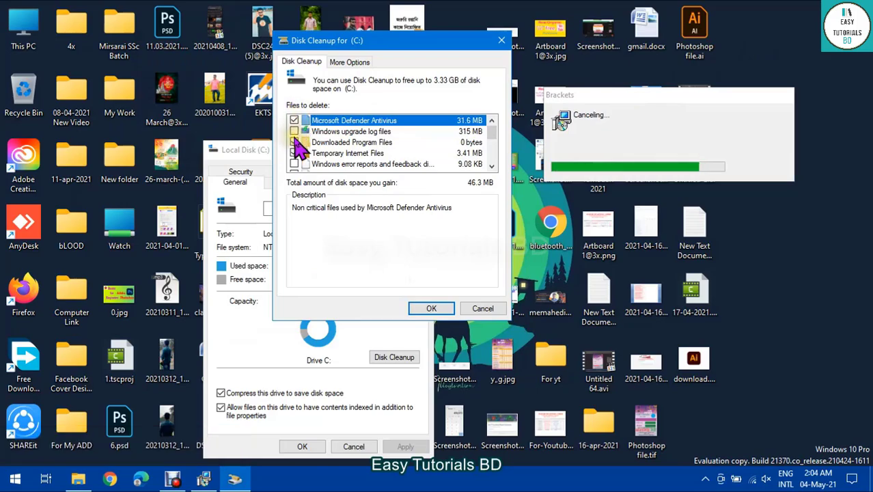
scroll(298, 169, "down", 1)
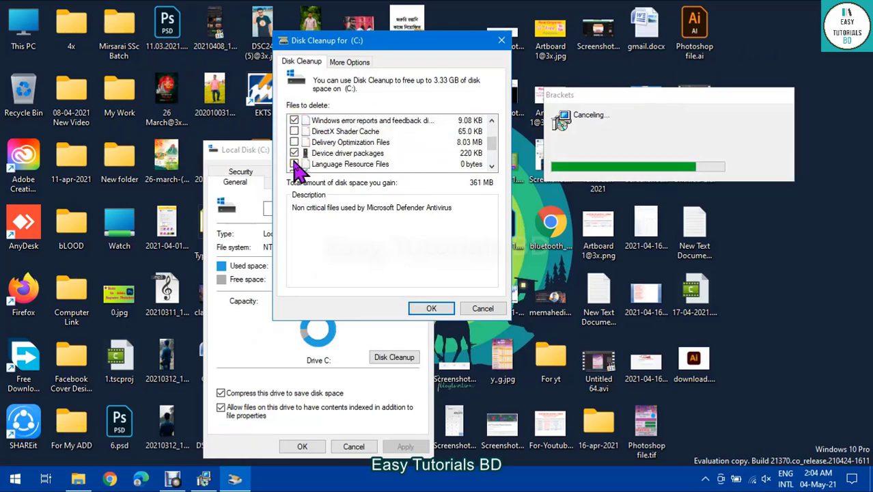
left_click(294, 142)
scroll(295, 140, "down", 2)
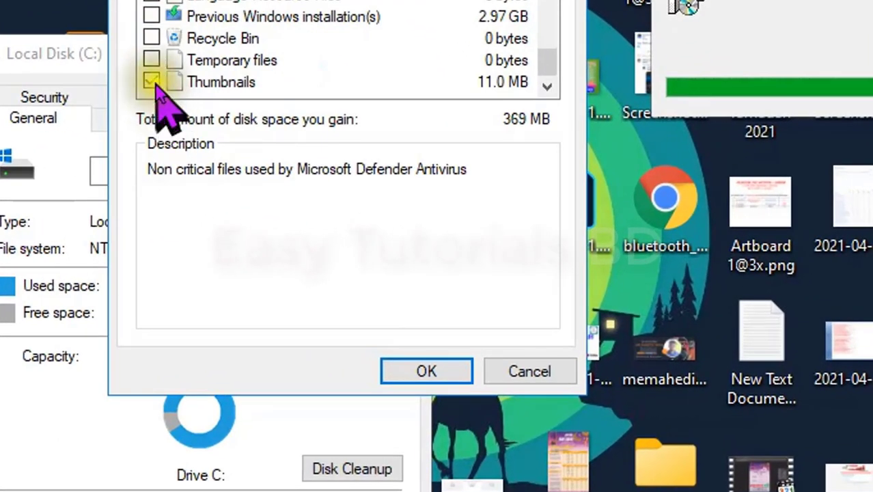
left_click(152, 16)
left_click(151, 39)
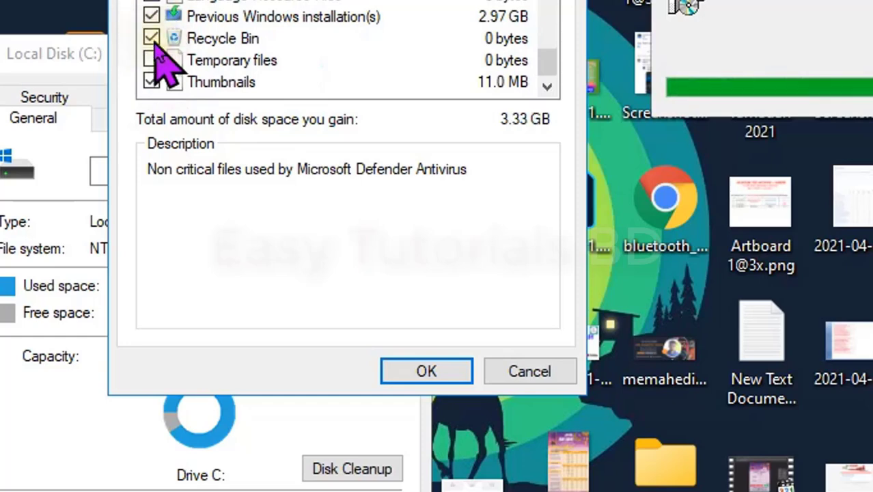
left_click(152, 61)
scroll(160, 82, "up", 2)
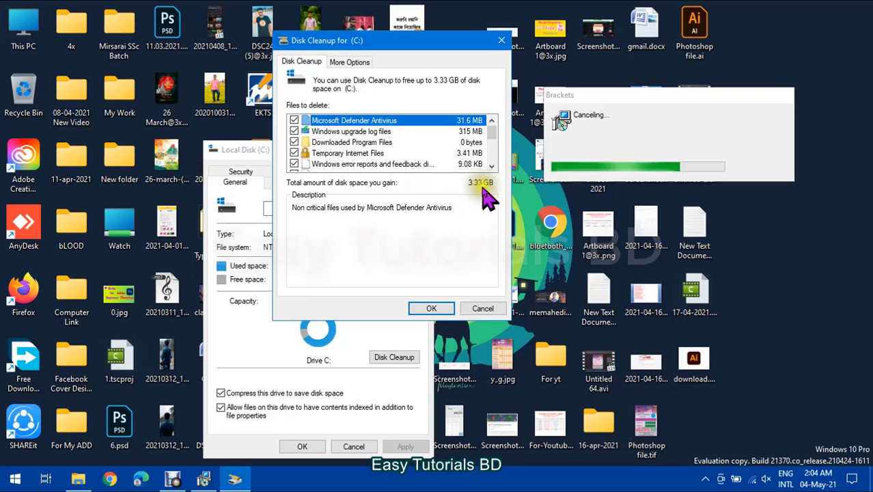
Permanently delete the marked files from drive C: and confirm the removal of the previous Windows installations
left_click(431, 311)
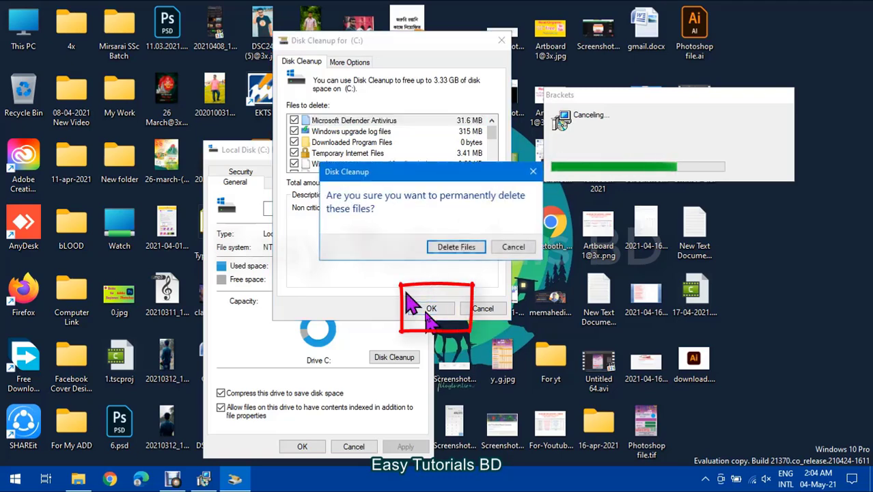
left_click(457, 247)
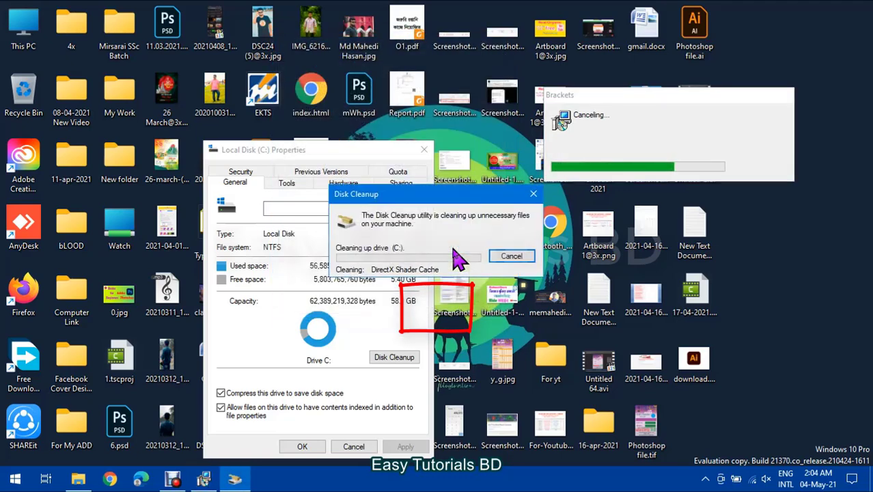
right_click(763, 224)
left_click(767, 255)
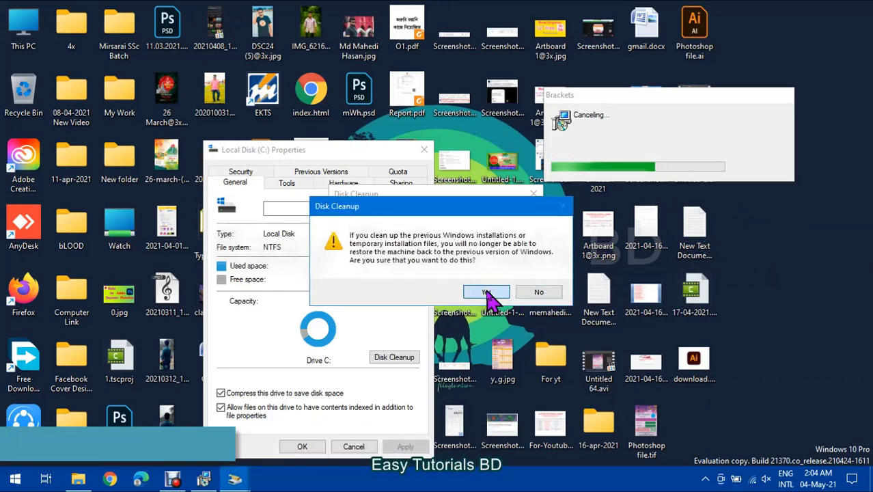
left_click(486, 292)
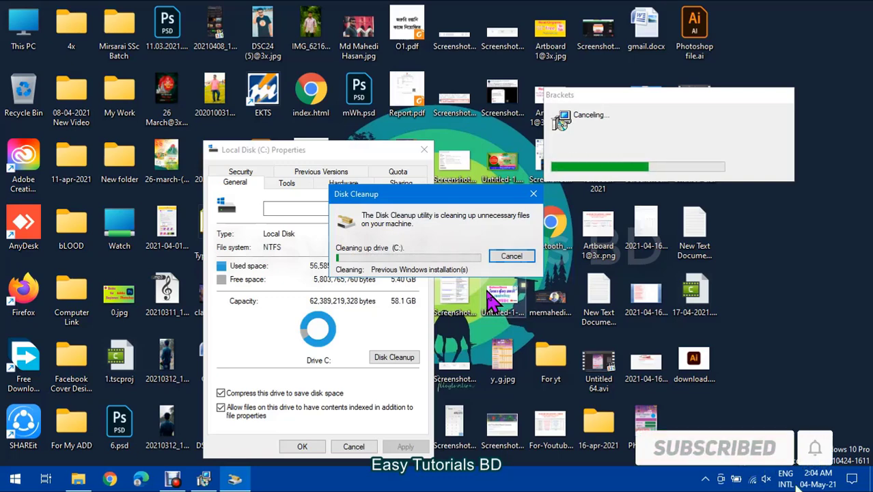
Check the free space of drive C: in This PC and refresh the desktop while the cleanup runs
left_click(790, 216)
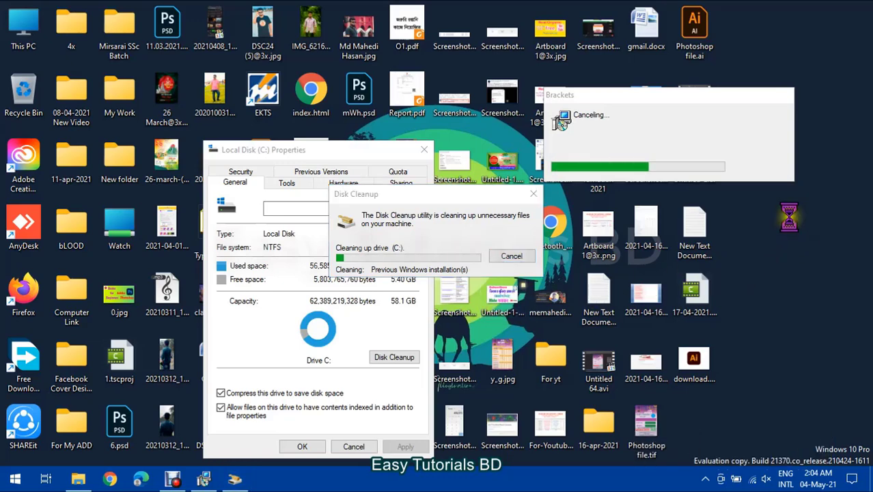
right_click(781, 246)
left_click(772, 265)
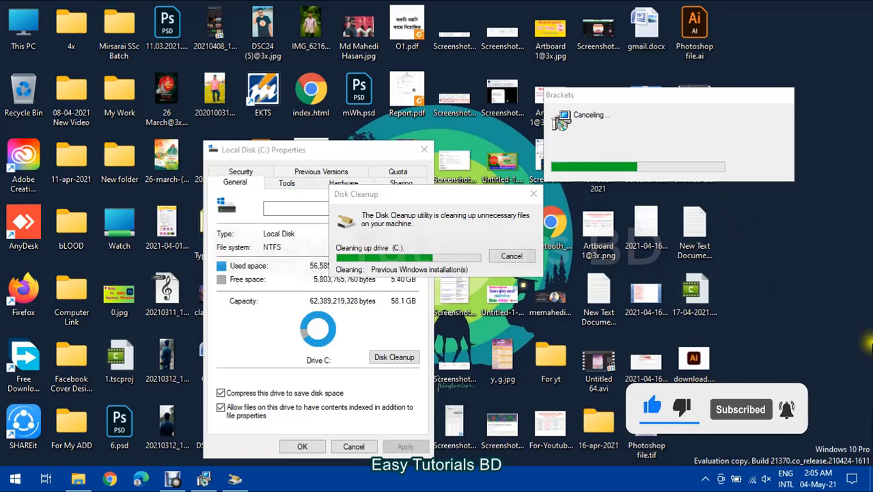
double_click(22, 35)
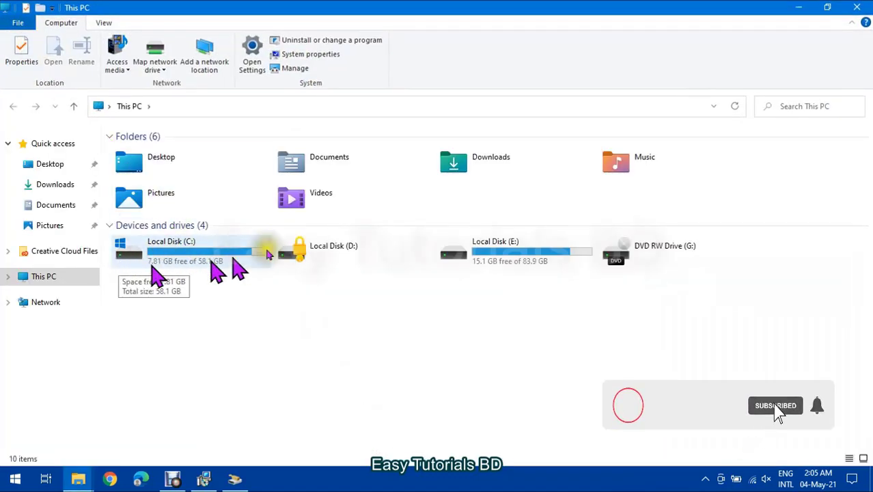
left_click(857, 7)
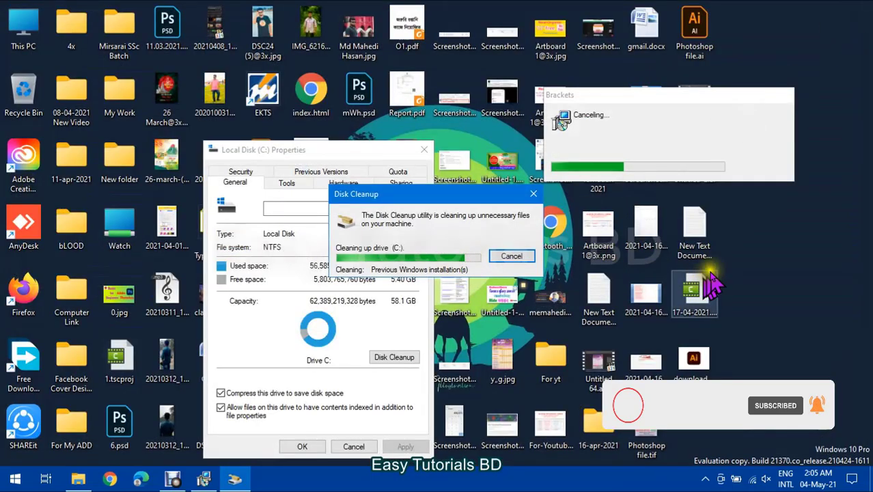
left_click(770, 235)
right_click(773, 266)
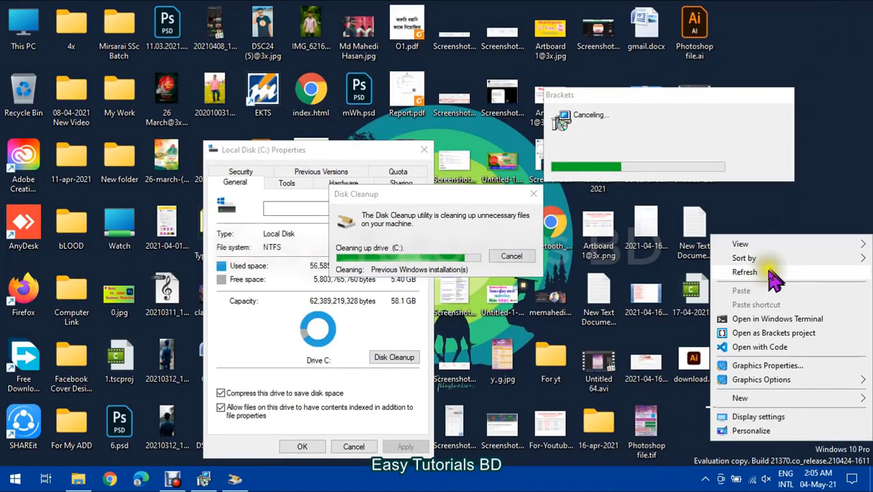
left_click(769, 270)
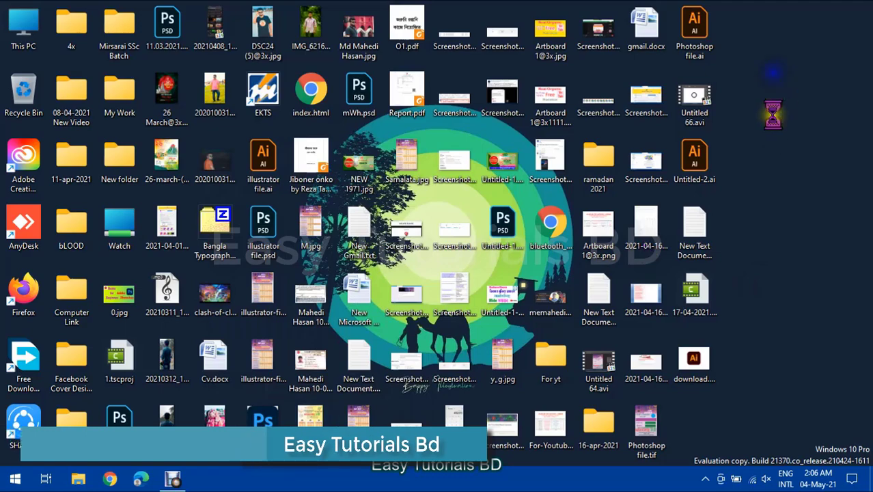
Refresh the desktop after the cleanup and check the free space of Local Disk (C:) in This PC
right_click(773, 75)
left_click(768, 118)
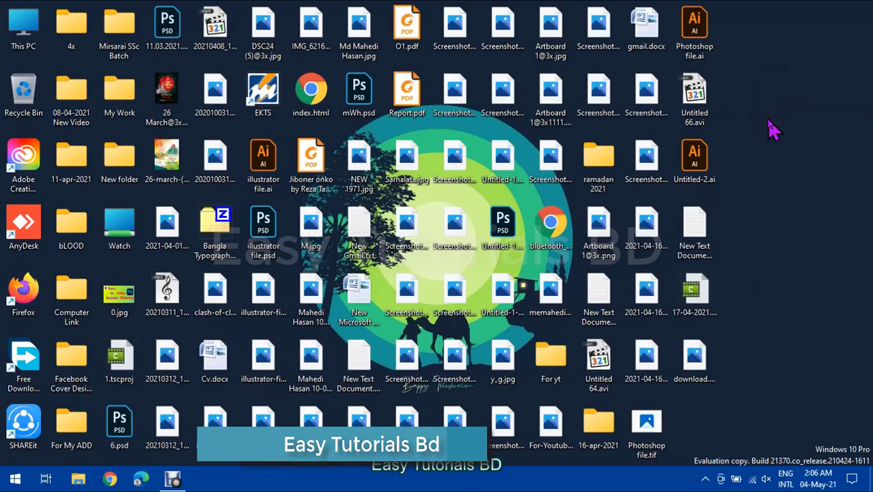
double_click(20, 28)
left_click(164, 263)
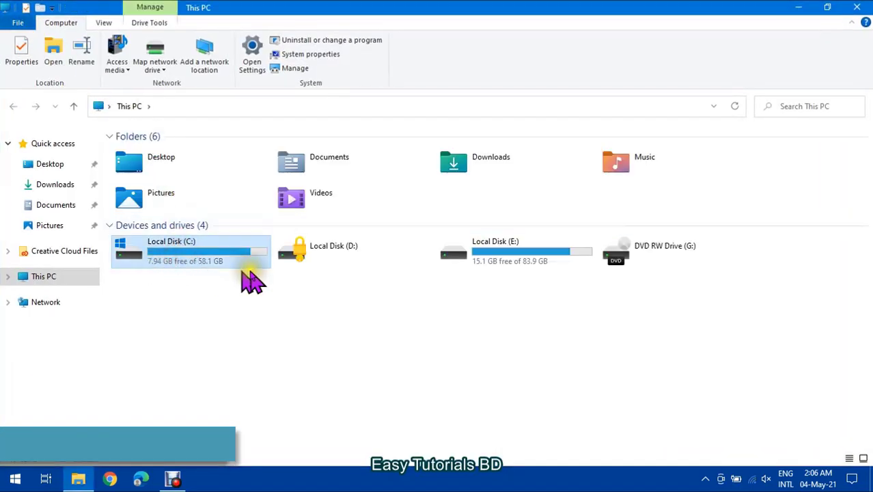